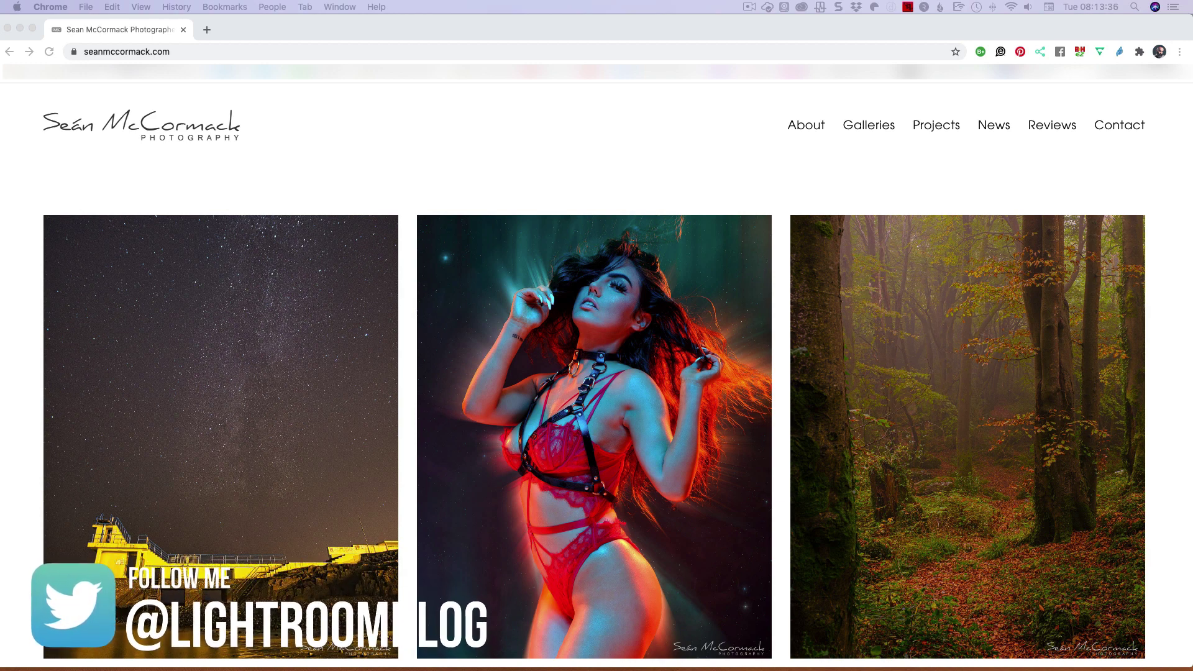
Switch from Chrome to the Lightroom Classic library window.
key("super+Tab")
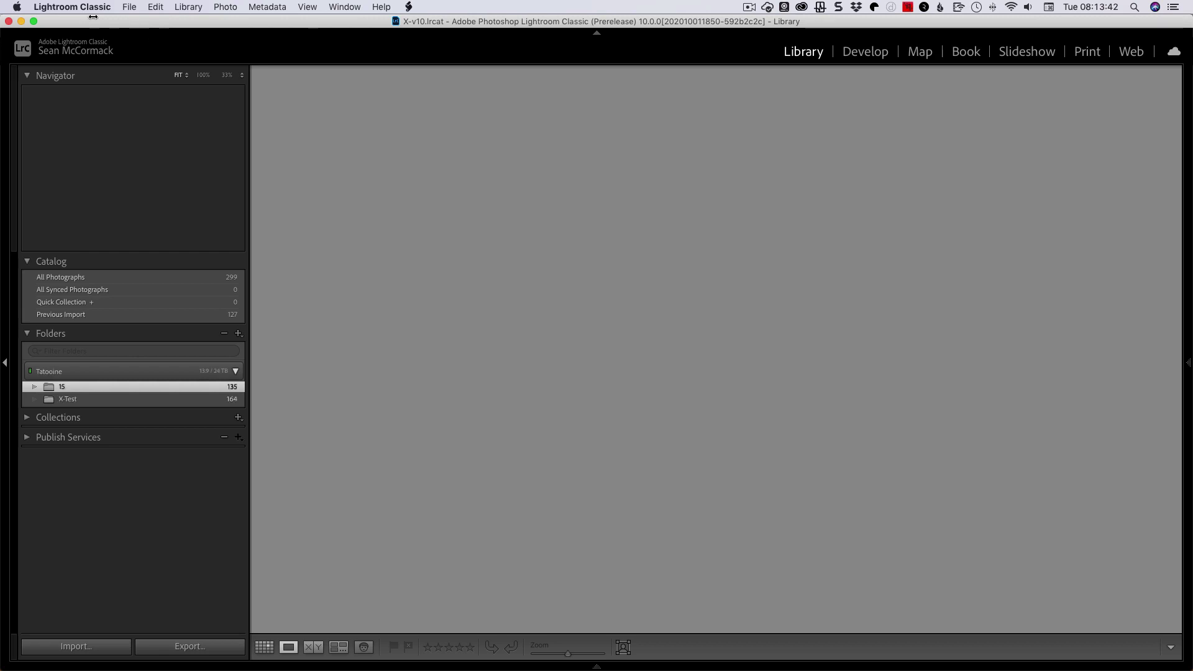
Open the X.lrcat catalog from File > Open Catalog and relaunch Lightroom.
left_click(126, 8)
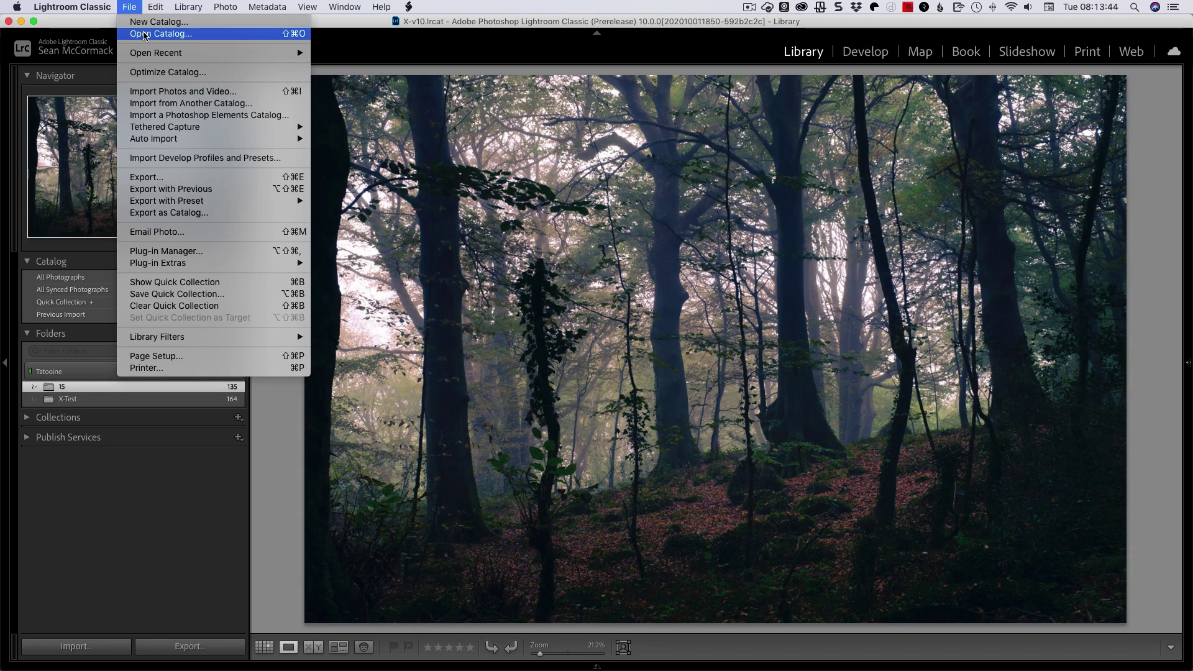
left_click(305, 80)
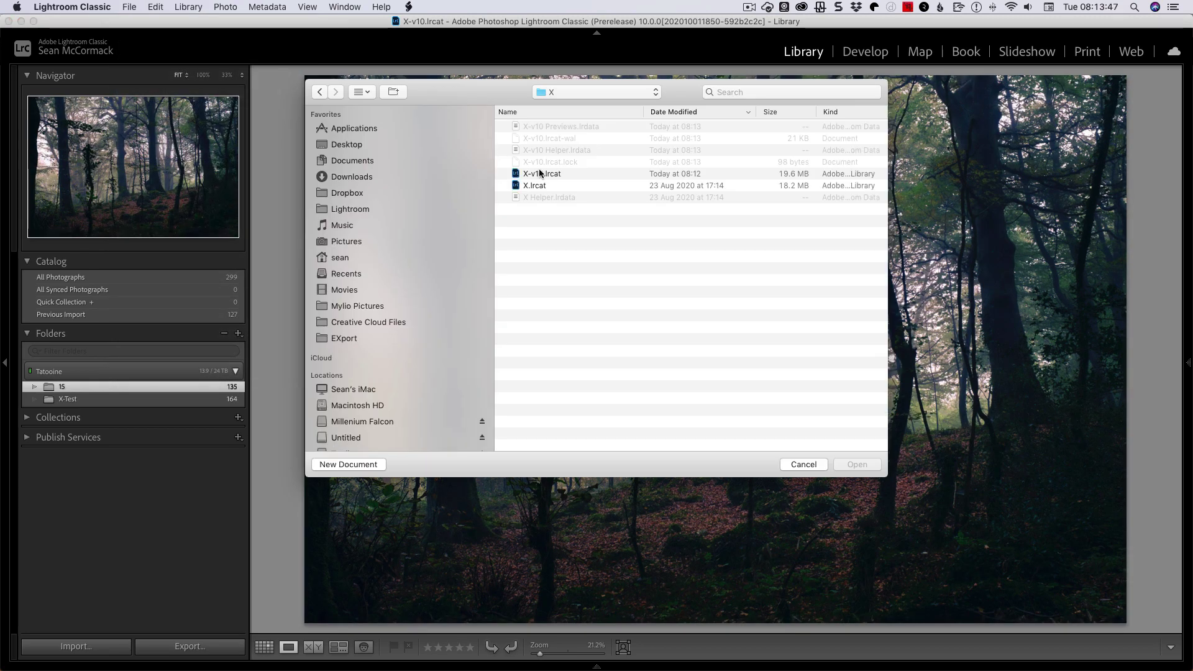
left_click(556, 189)
left_click(857, 464)
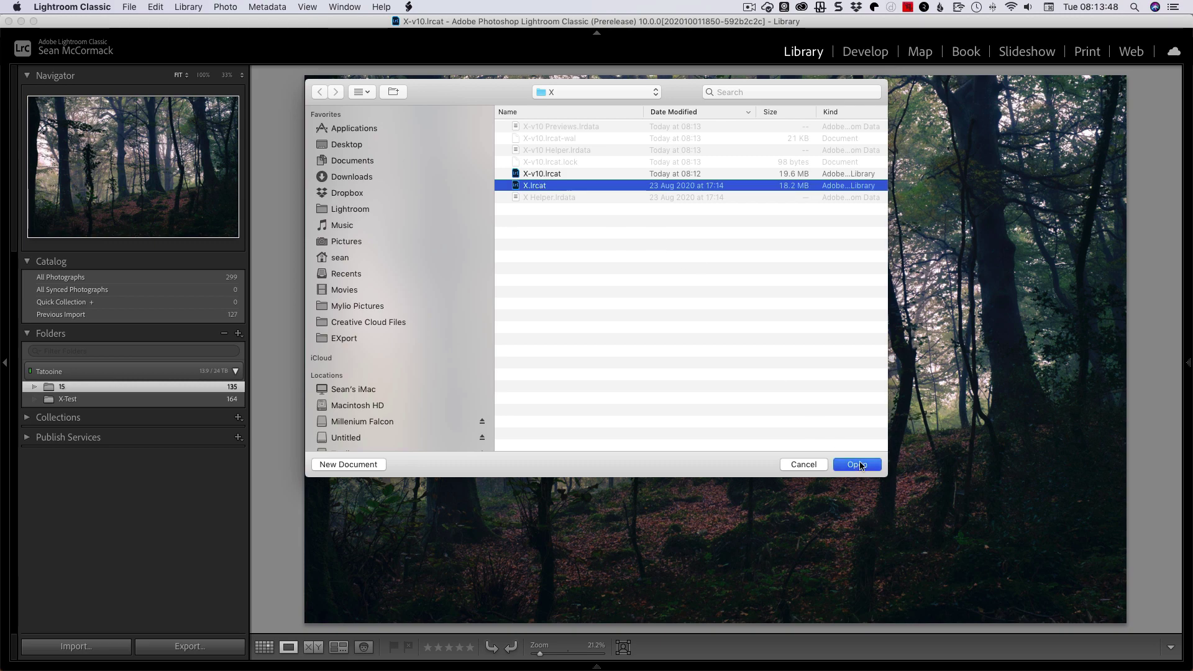
left_click(736, 240)
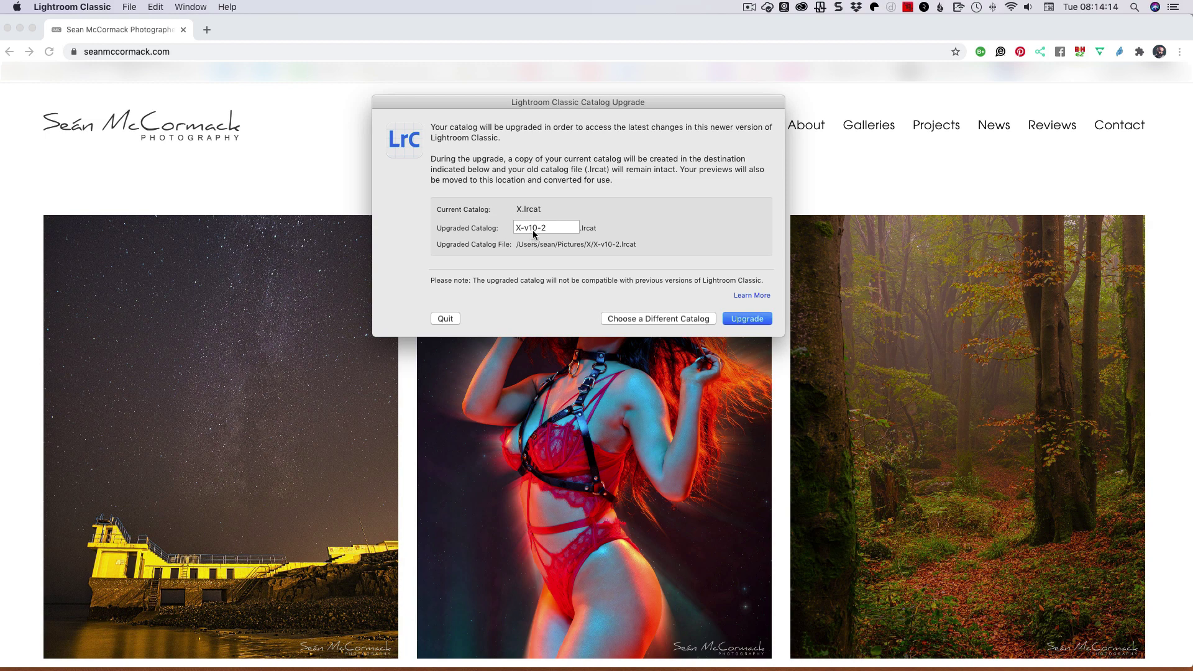
Name the upgraded catalog X2 and run the catalog upgrade.
left_click_drag(559, 229, 458, 231)
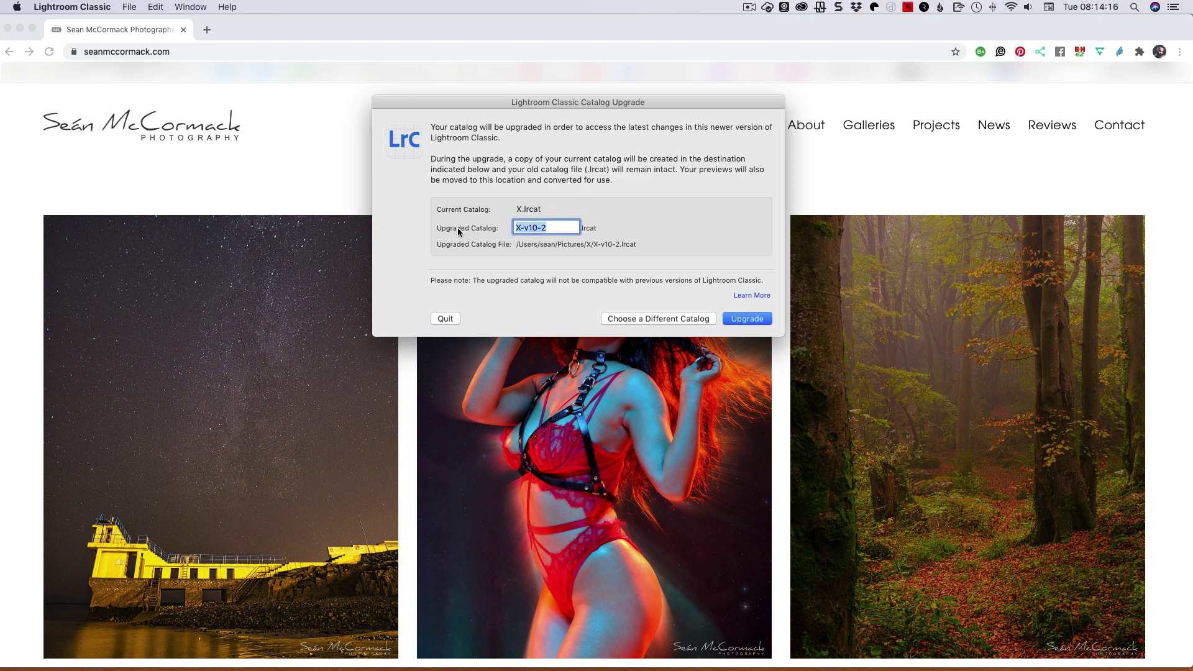
type("X2")
left_click(744, 319)
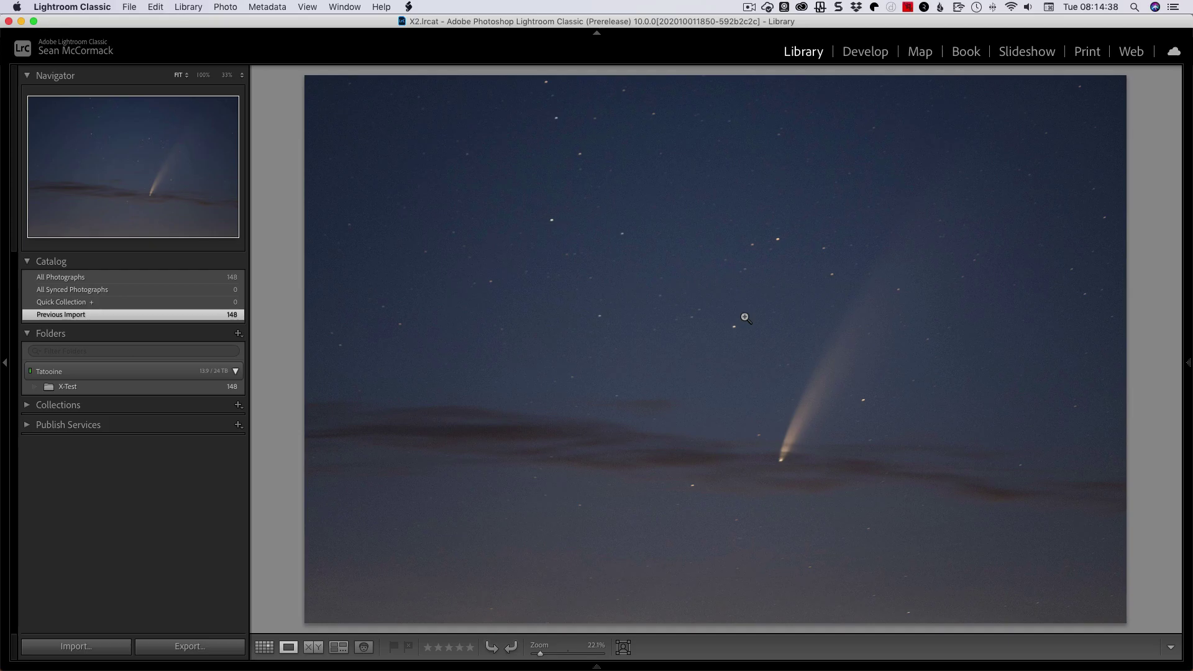
Reopen the recent X-v10.lrcat catalog and relaunch Lightroom with it.
left_click(129, 7)
mouse_move(158, 54)
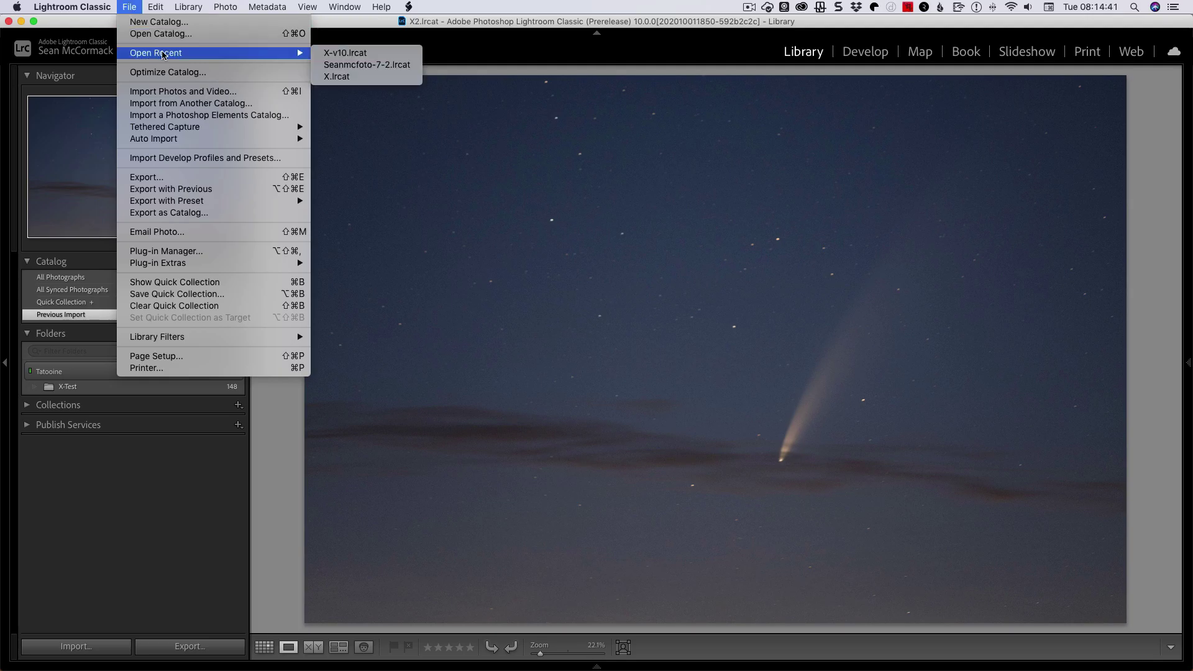
left_click(355, 55)
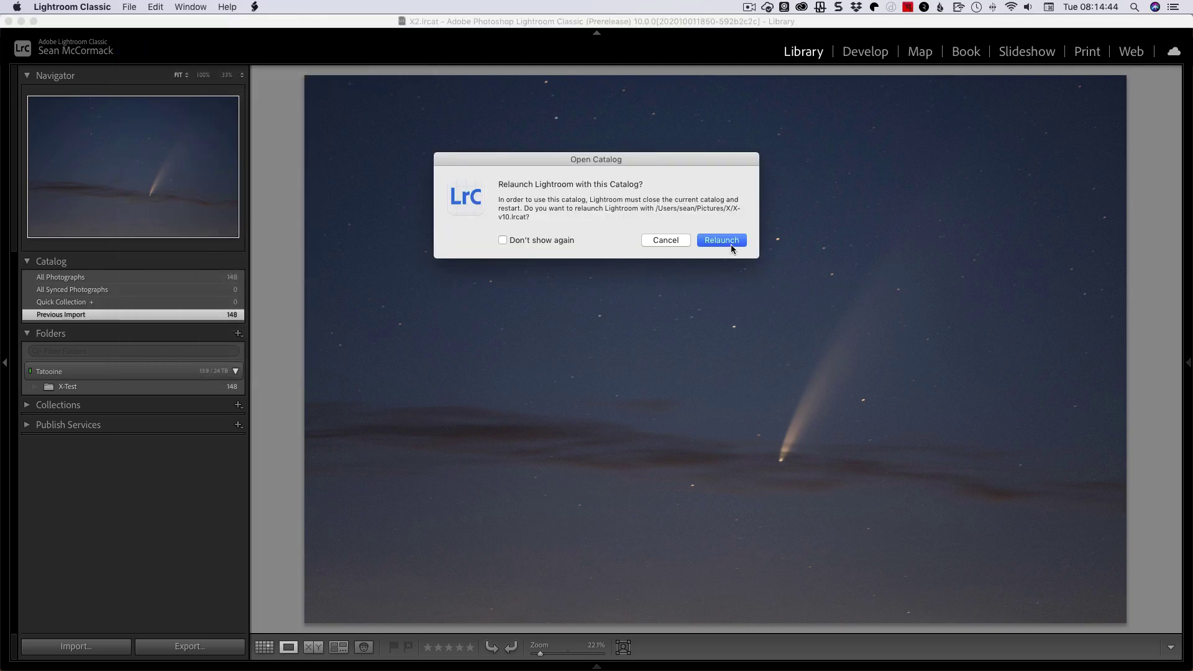
left_click(721, 241)
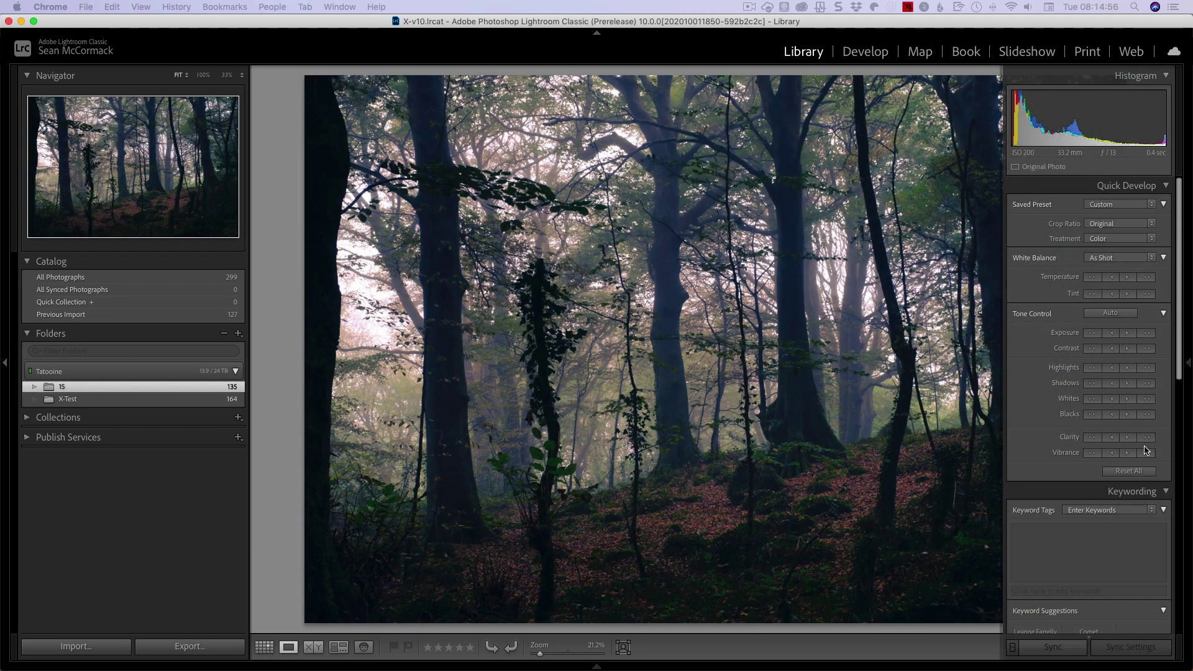
Zoom the forest photo to 100%, move it to Develop, and collapse Color Grading.
left_click(806, 518)
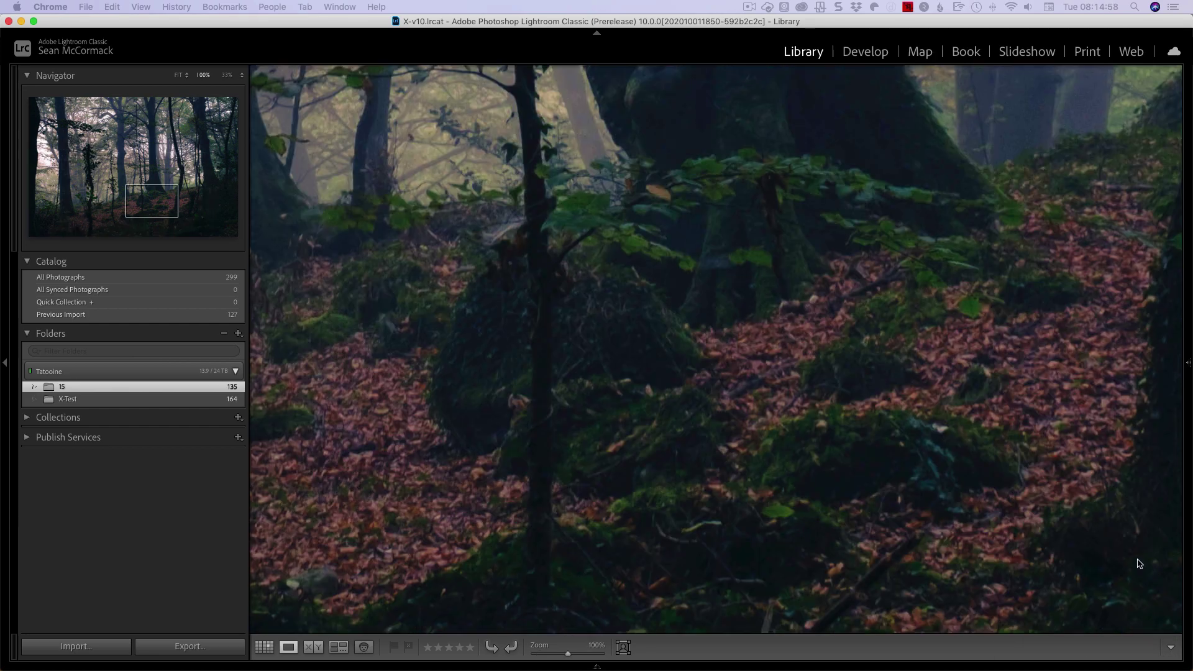
key("d")
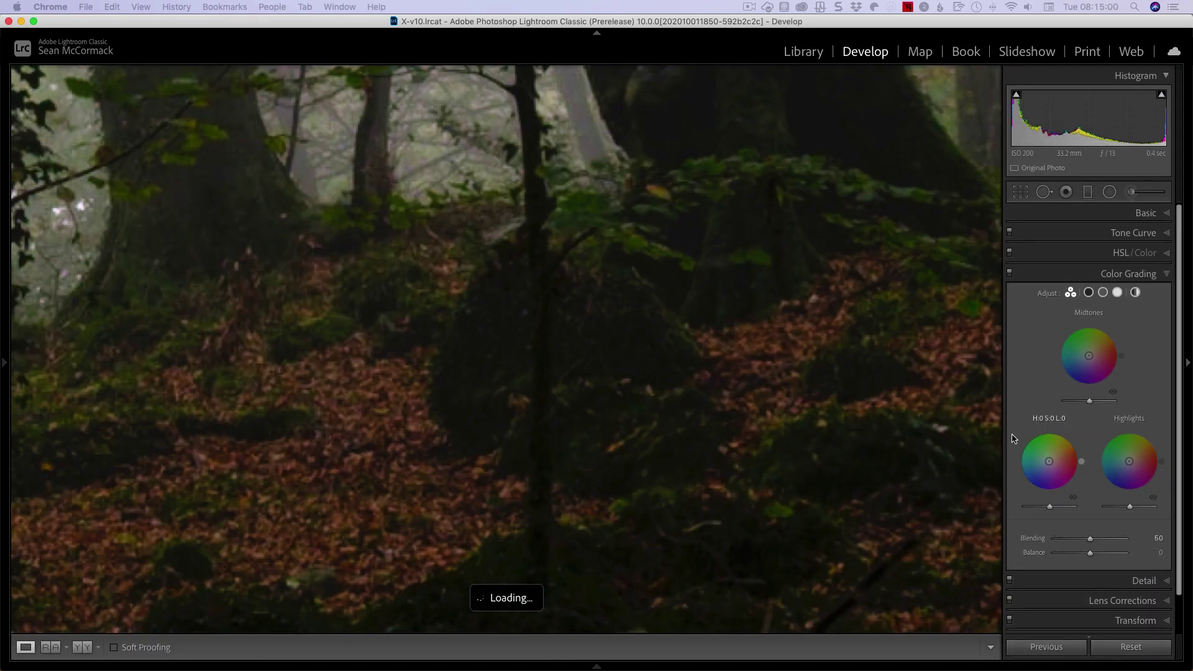
left_click(1163, 278)
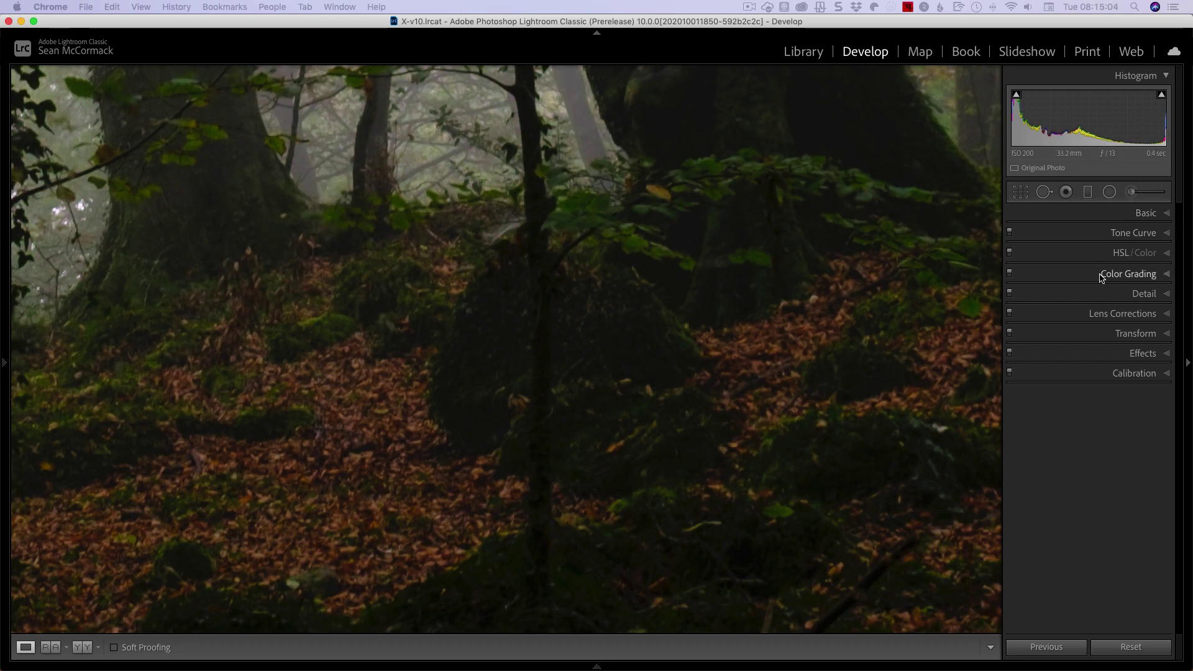
Cycle Color Grading through the Shadows, Highlights and Global wheels, then fit the photo.
left_click(1140, 275)
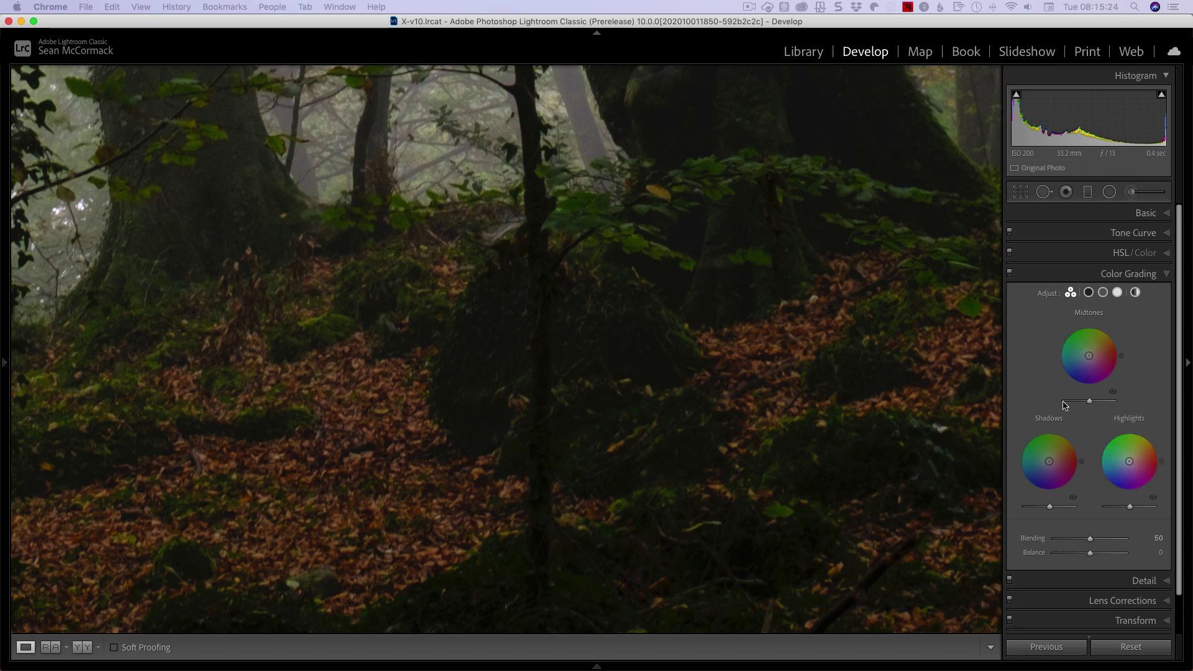
left_click(1088, 293)
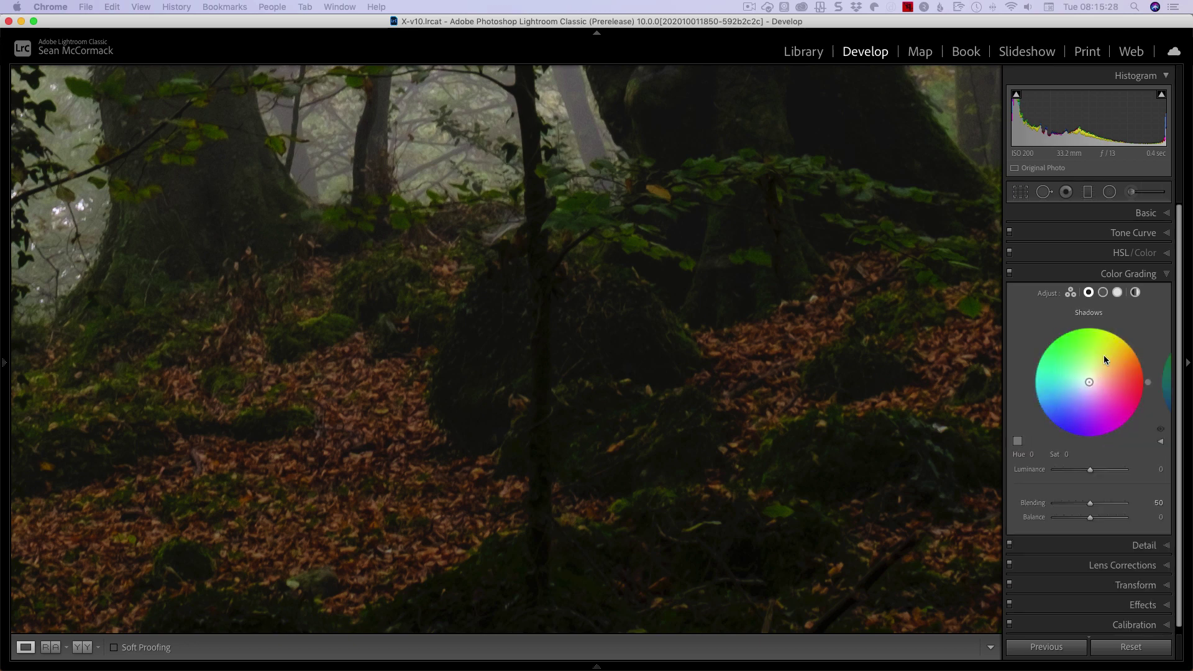
left_click(1117, 292)
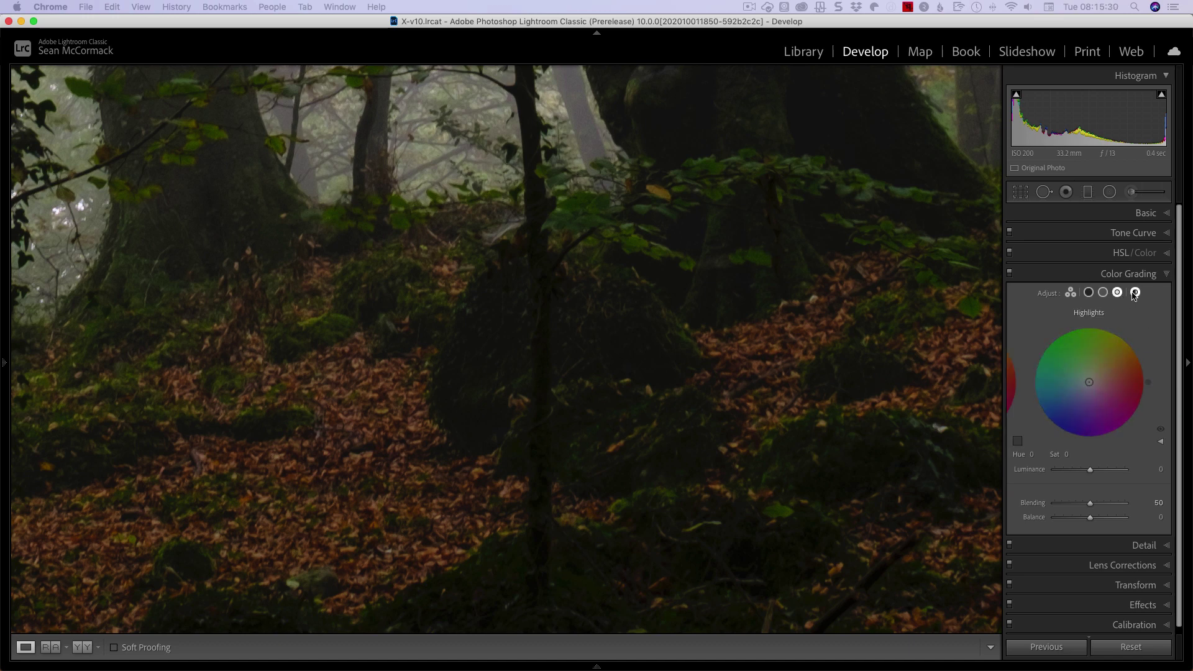
left_click(1134, 292)
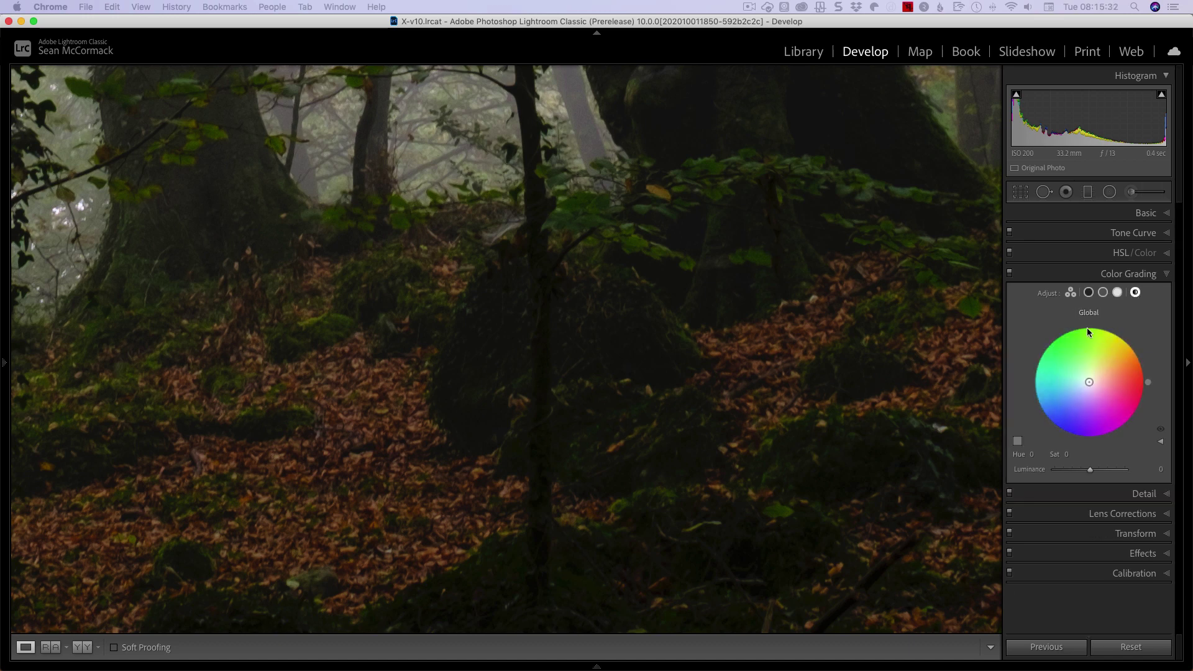
left_click(665, 325)
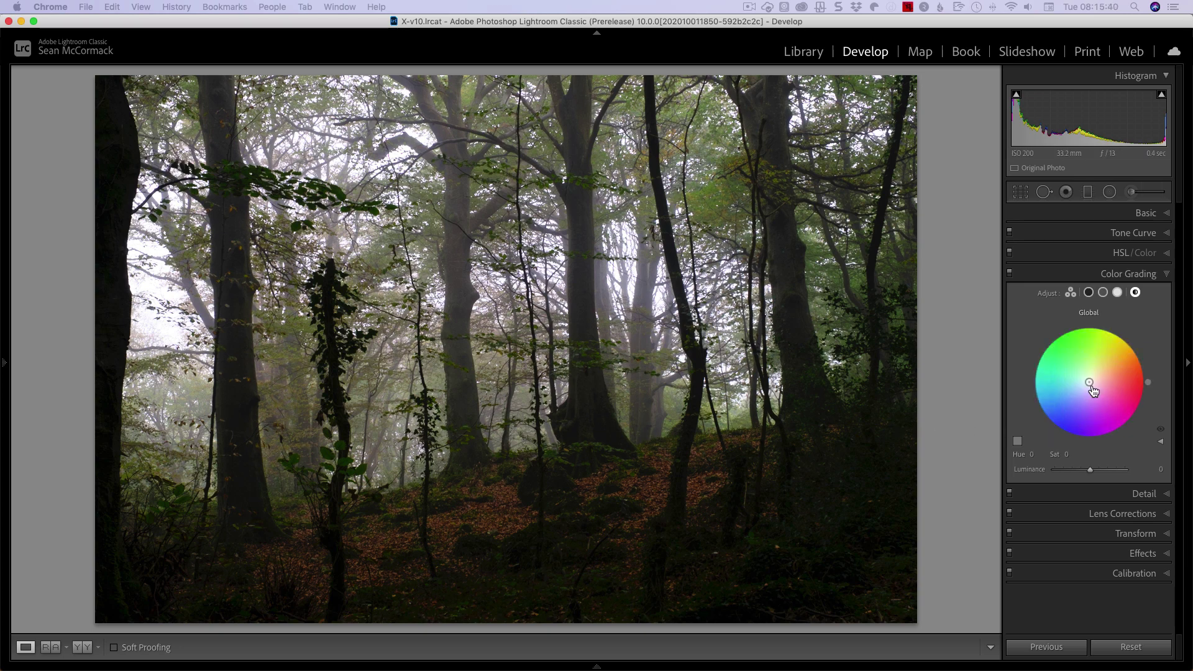
Set the Global wheel to hue 29, saturation 23, then restore the three-wheel view.
mouse_move(1088, 385)
left_mouse_down()
mouse_move(1104, 366)
mouse_move(1036, 404)
mouse_move(1057, 410)
mouse_move(1099, 359)
mouse_move(1101, 387)
mouse_move(1091, 369)
mouse_move(1101, 386)
mouse_move(1092, 370)
mouse_move(1101, 376)
left_mouse_up()
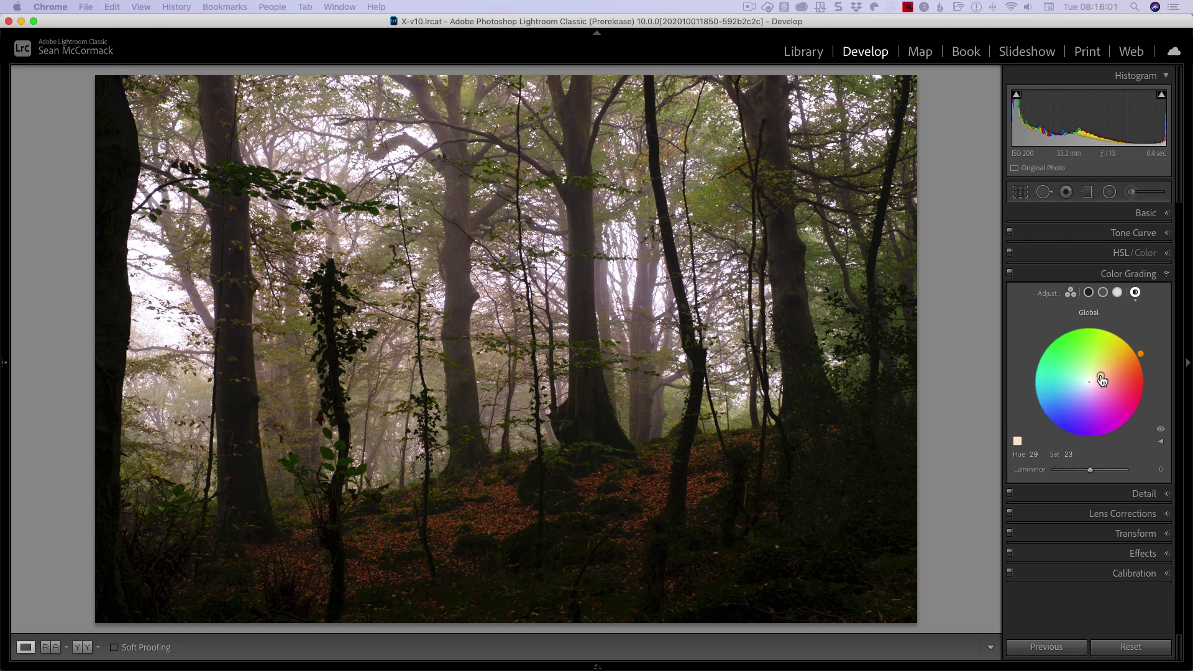
left_click(1069, 292)
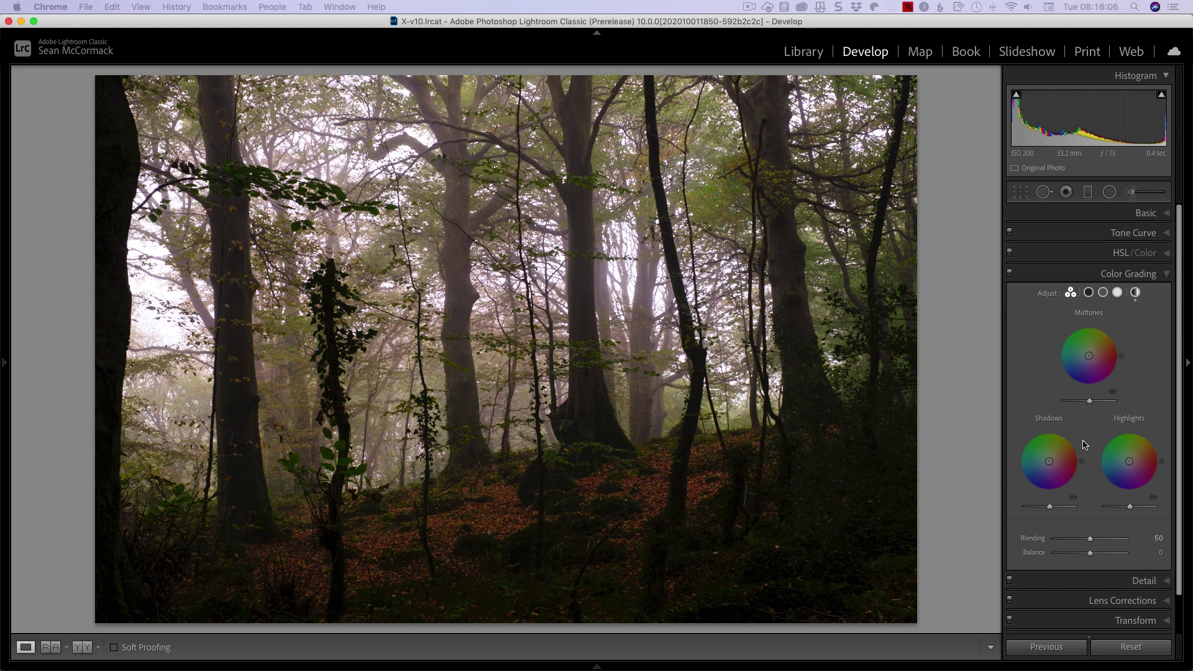
Tint the shadows purple, midtones warm green, and highlights pink.
mouse_move(1048, 461)
left_mouse_down()
mouse_move(1036, 464)
mouse_move(1048, 471)
mouse_move(1031, 465)
mouse_move(1036, 478)
left_mouse_up()
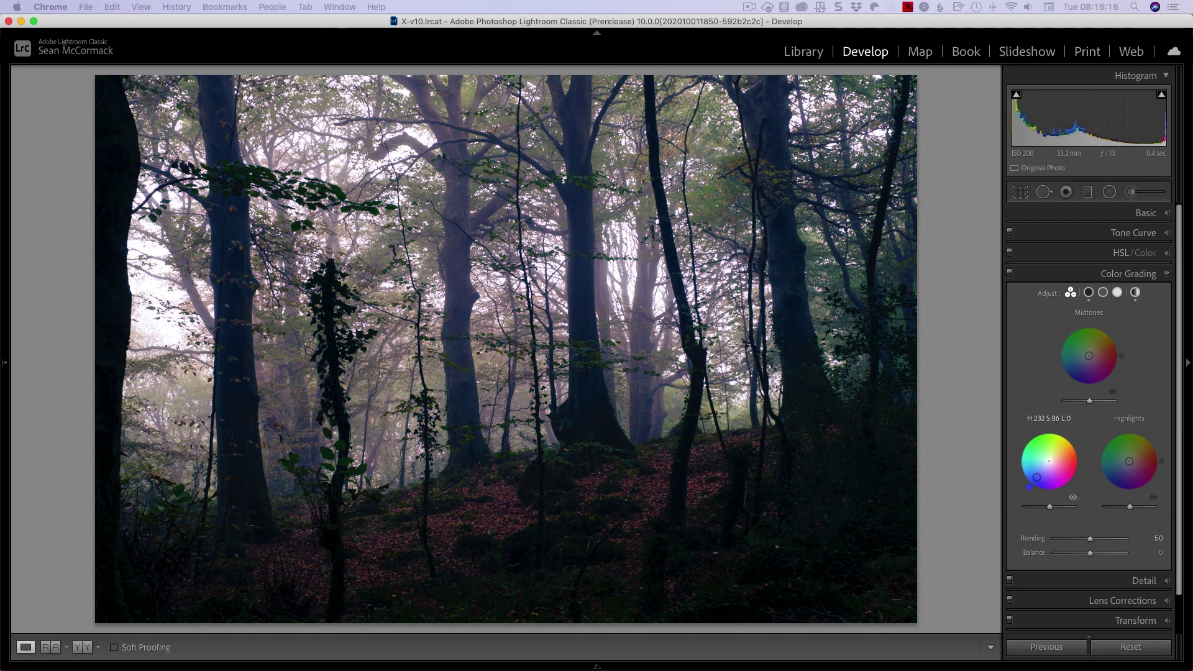
left_click_drag(1089, 356, 1088, 349)
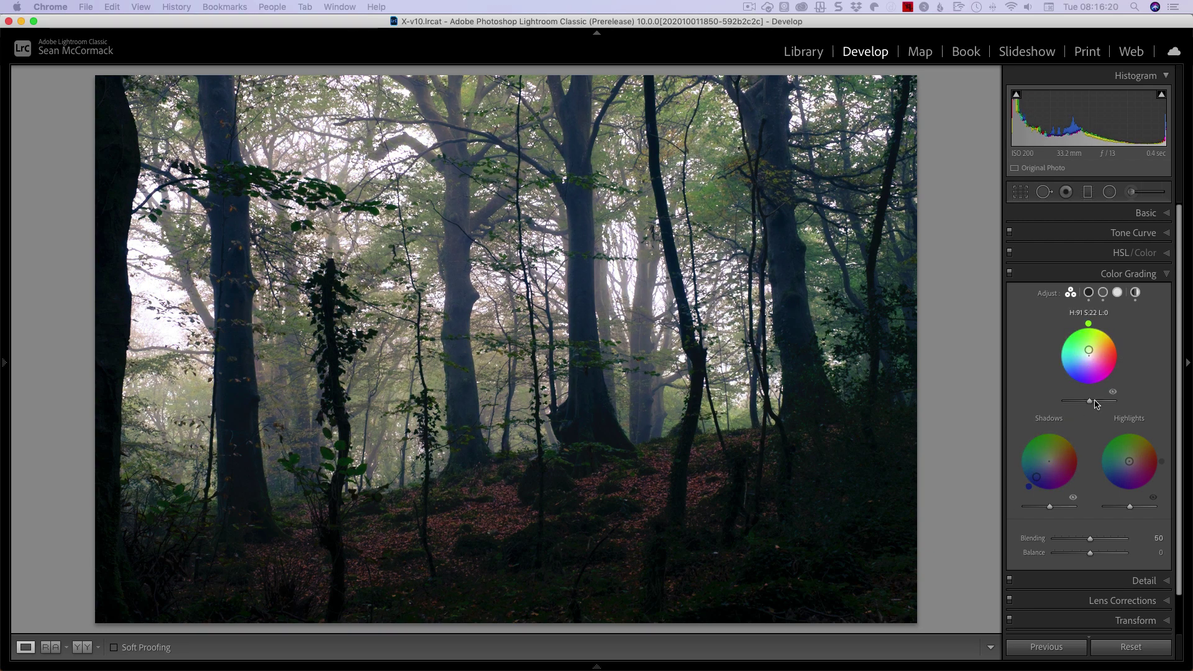
left_click_drag(1130, 463, 1142, 460)
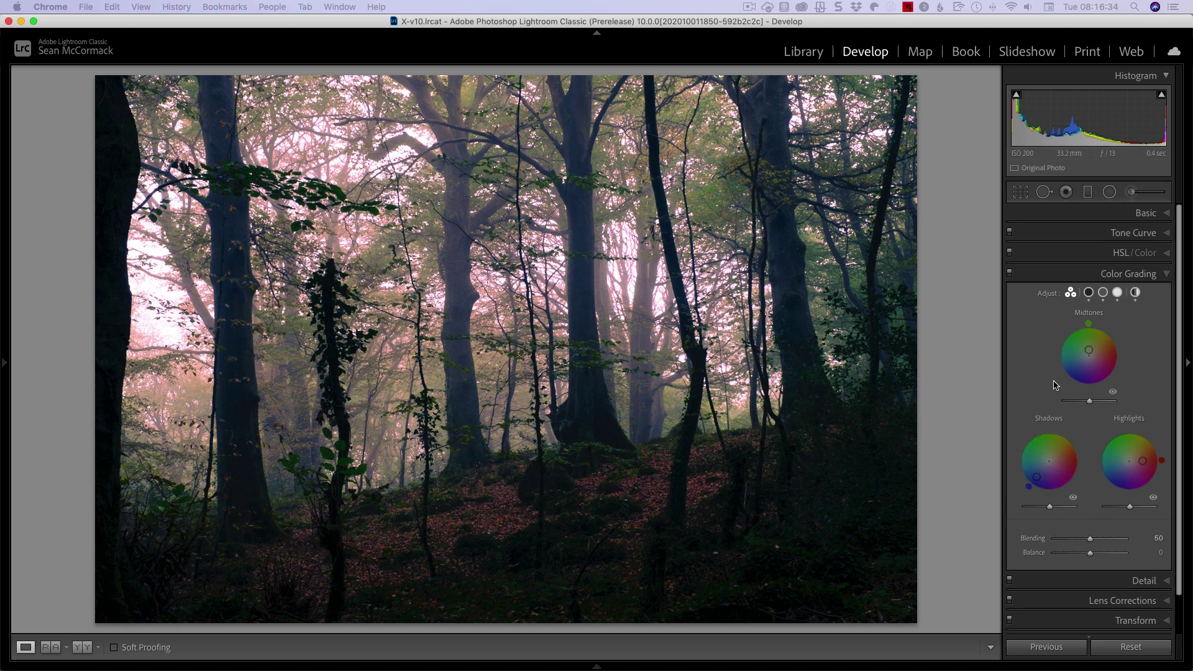
Raise Blending to 80, reset Balance to 0, and return to the Library grid.
left_click_drag(1048, 544, 1164, 559)
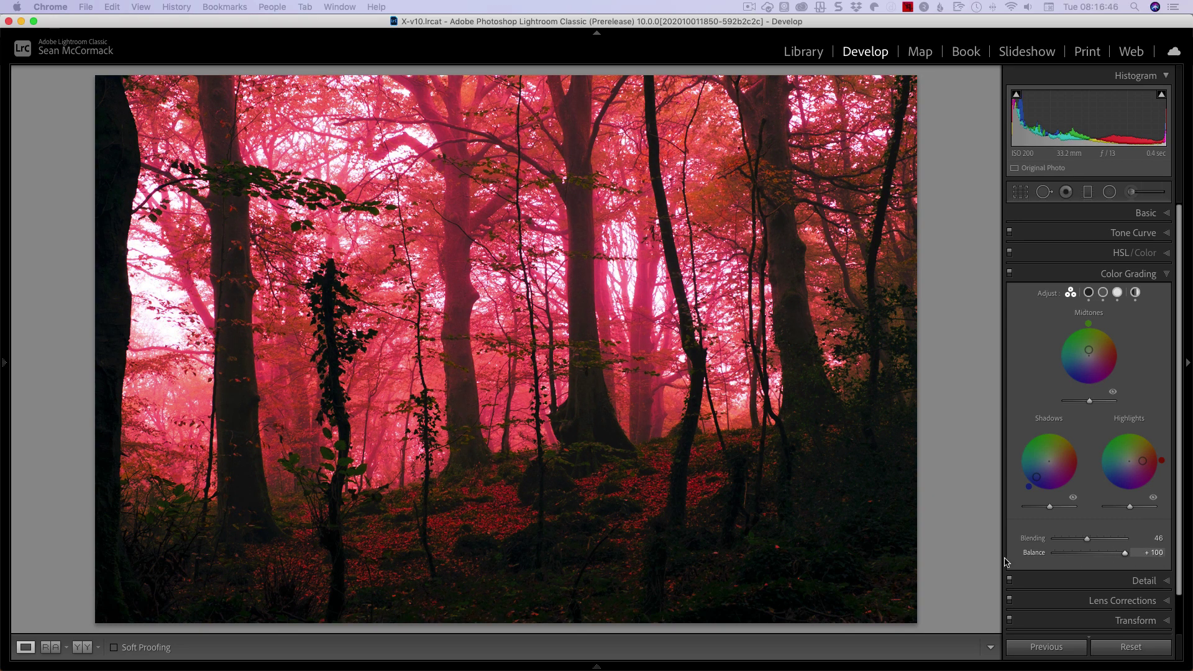
double_click(1034, 558)
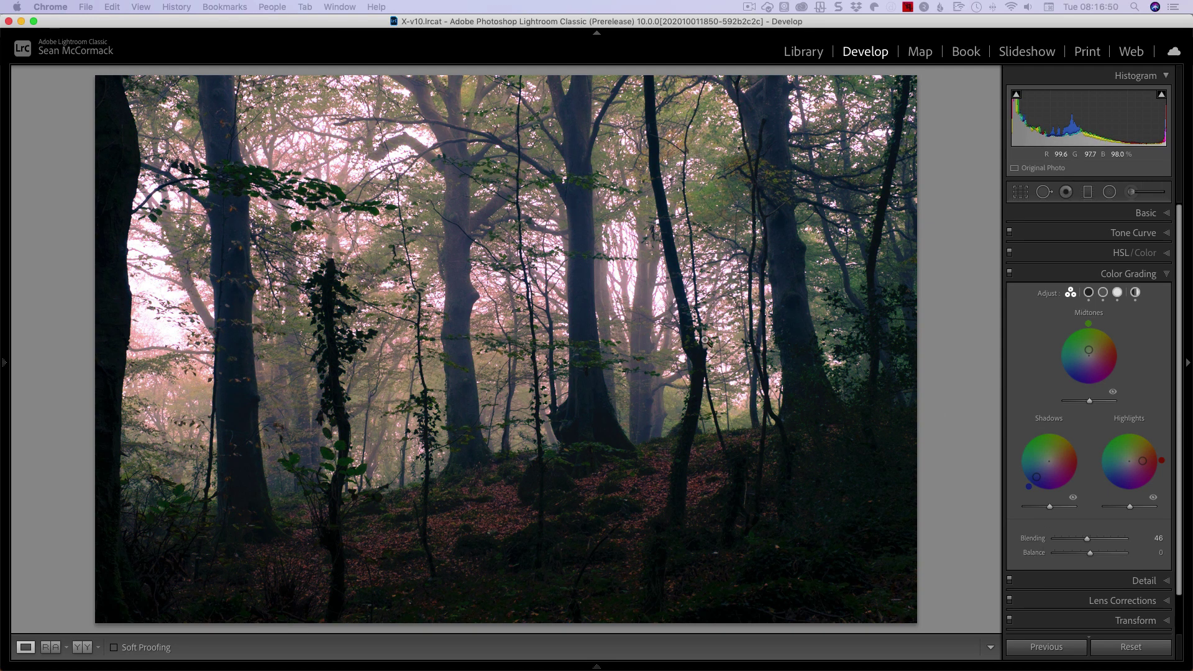
key("g")
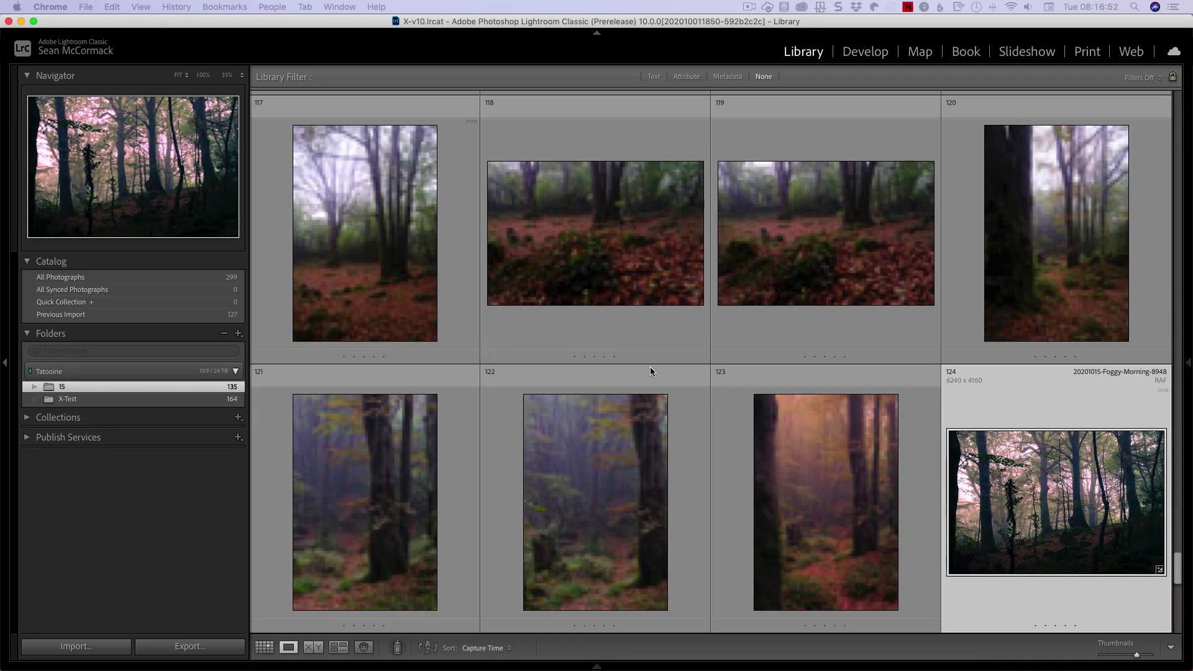
Open photo 122 in Develop: green shadows at luminance +60, orange highlights, midtones H37 S85.
double_click(631, 508)
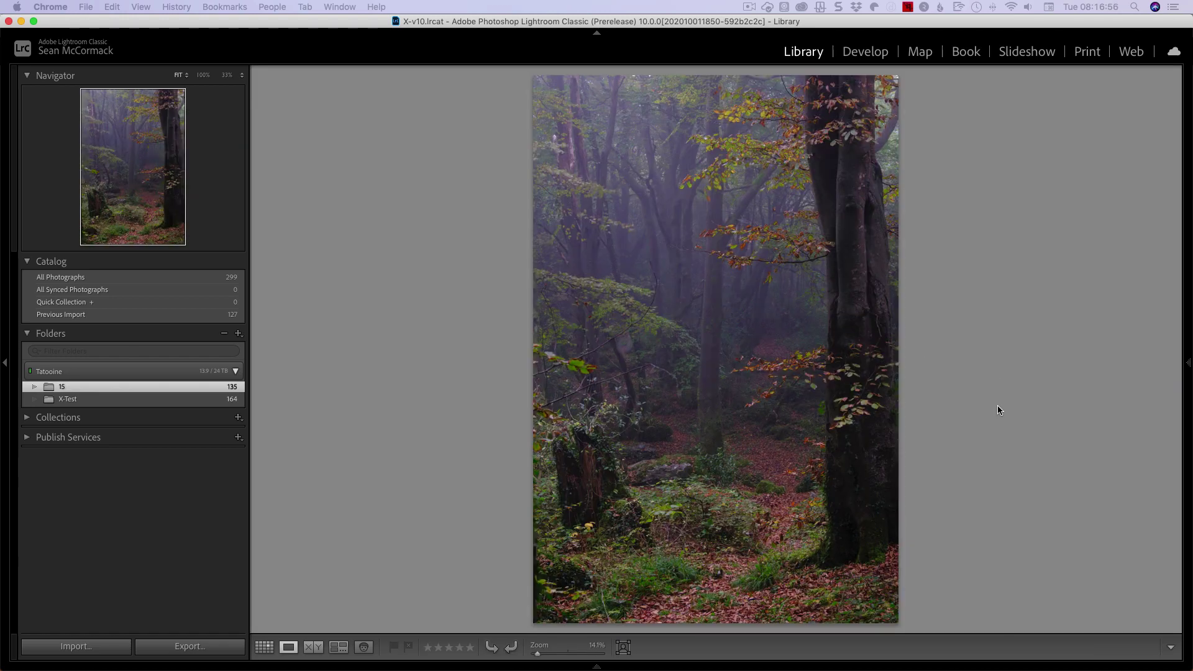
key("d")
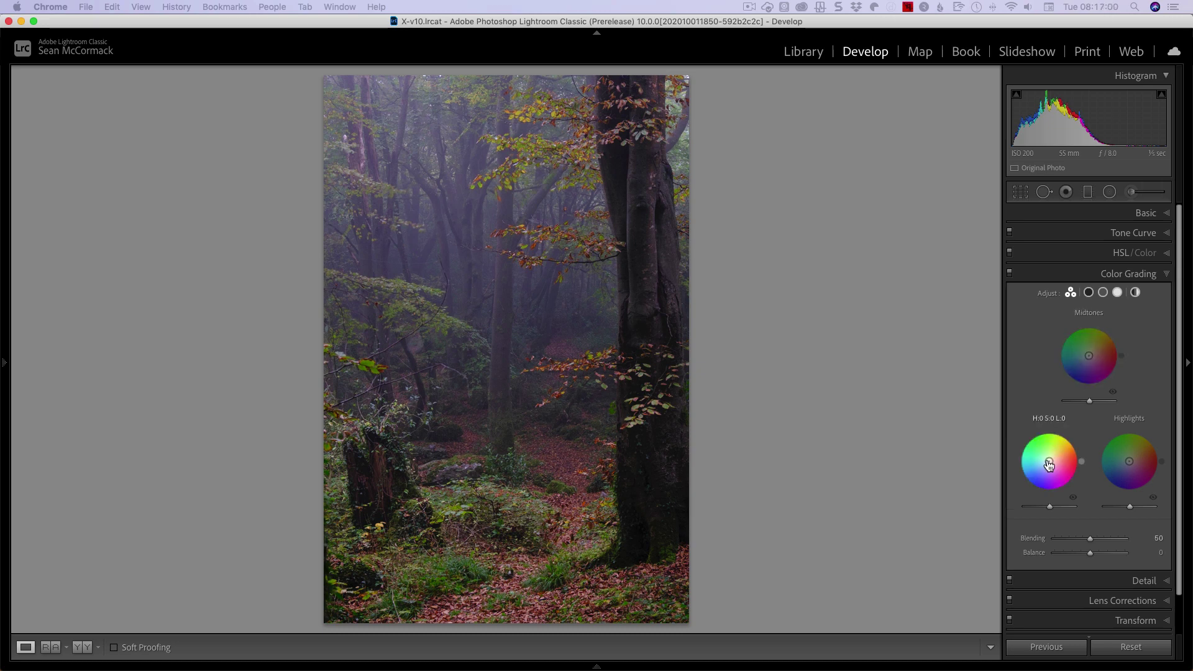
left_click_drag(1048, 461, 1046, 444)
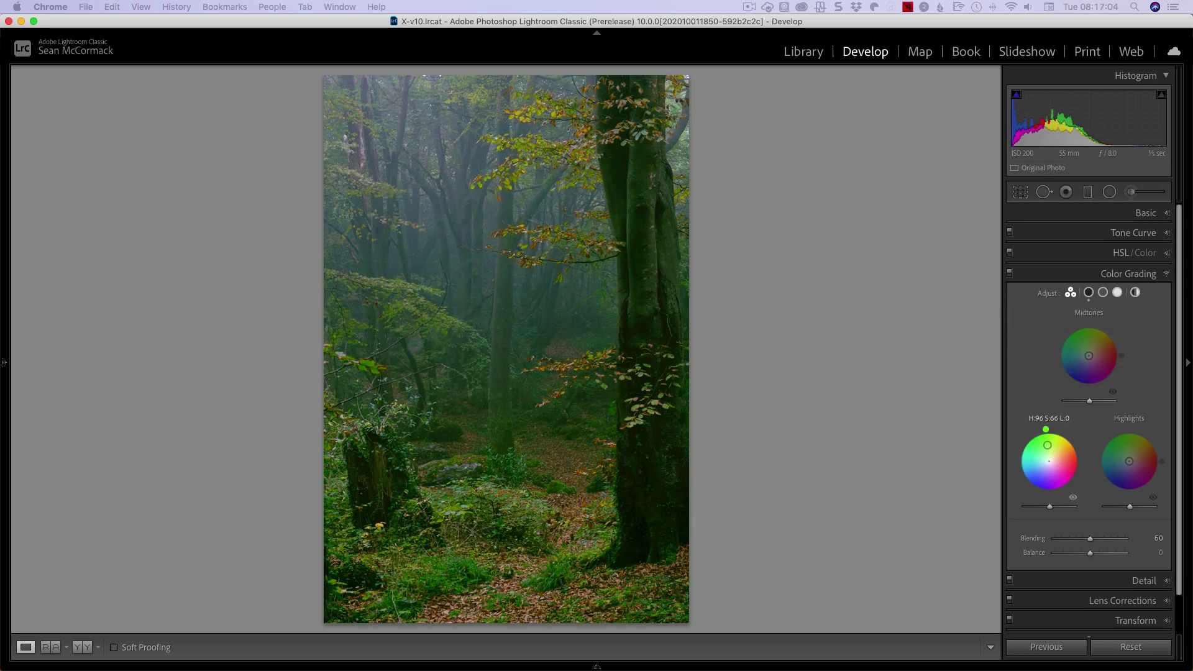
left_click_drag(1128, 460, 1142, 451)
left_click_drag(1088, 355, 1104, 343)
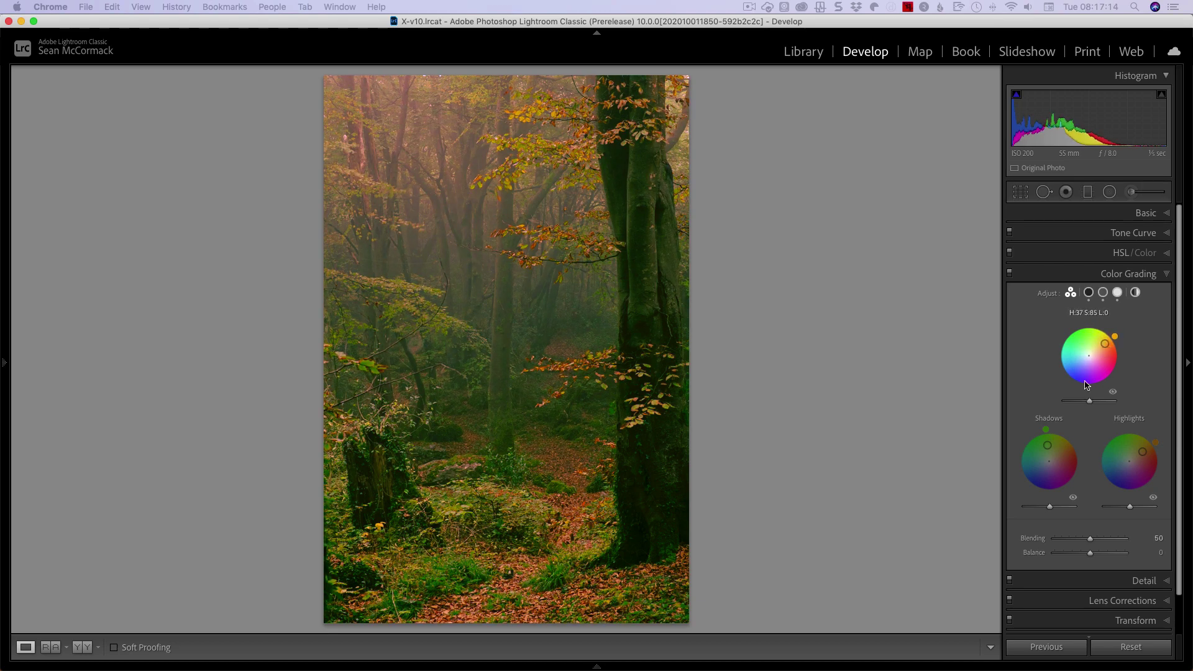
left_click_drag(1049, 507, 1063, 507)
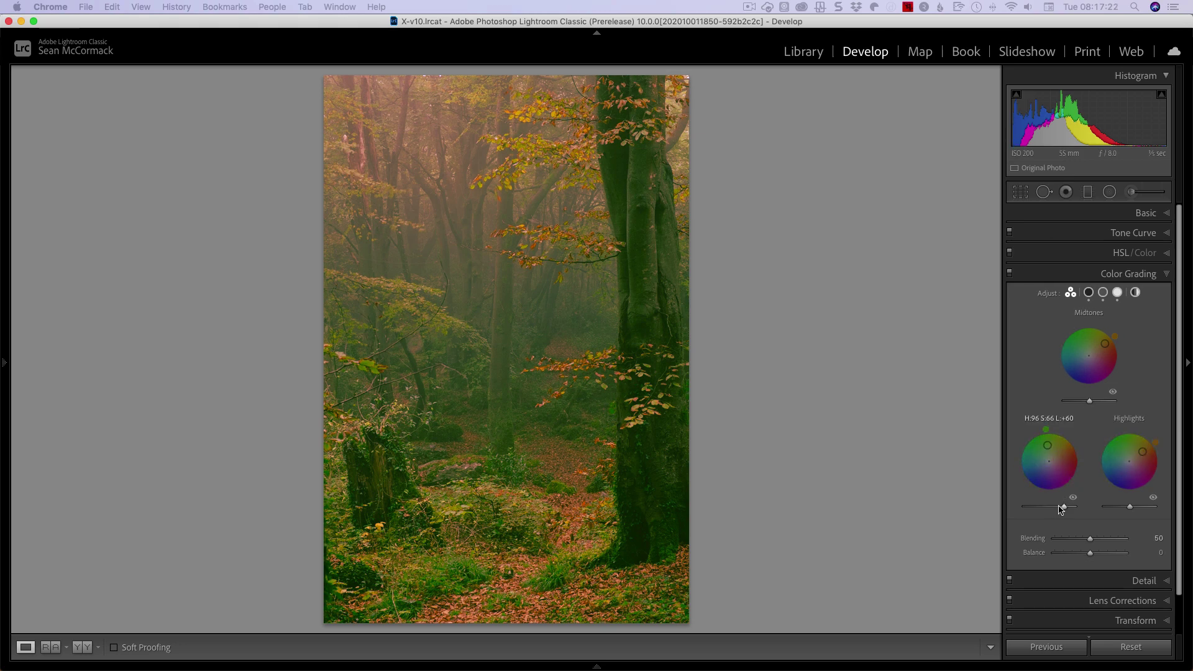
Lift the tone curve black point and set the shadow grading luminance to +42.
left_click_drag(1064, 508, 1051, 508)
left_click(1117, 232)
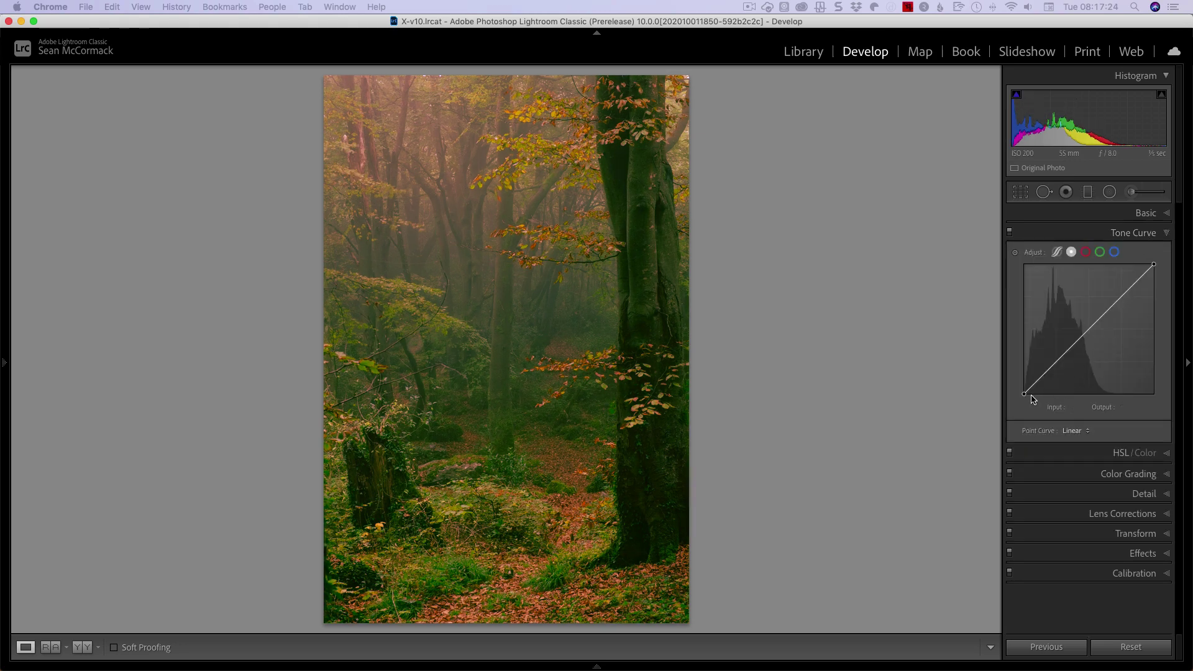
mouse_move(1023, 393)
left_mouse_down()
mouse_move(1019, 383)
mouse_move(1024, 394)
left_mouse_up()
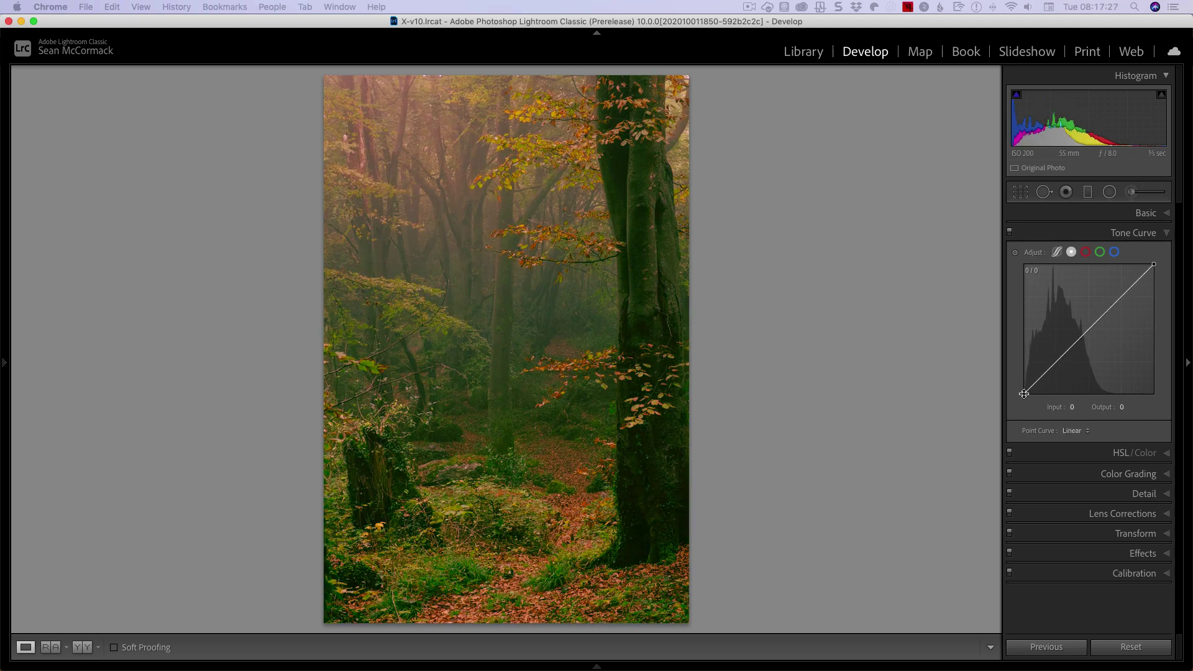
left_click(1107, 477)
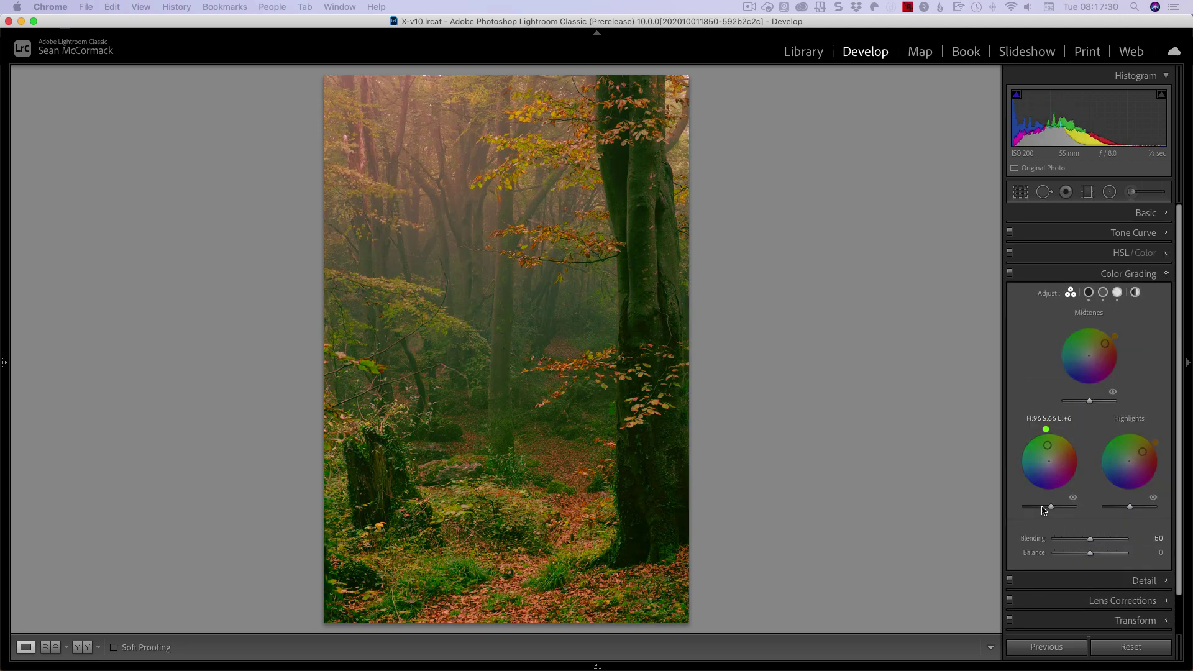
left_click_drag(1050, 506, 1059, 509)
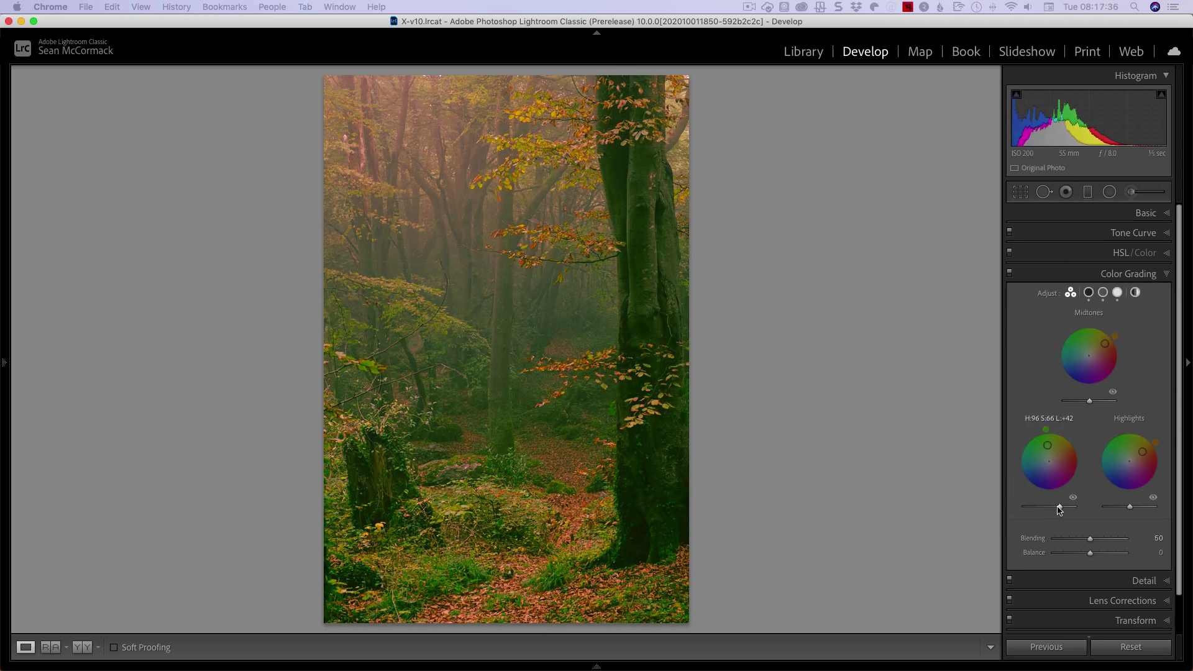
mouse_move(1059, 507)
left_mouse_down()
mouse_move(1022, 507)
mouse_move(1068, 508)
mouse_move(1046, 507)
mouse_move(1058, 509)
left_mouse_up()
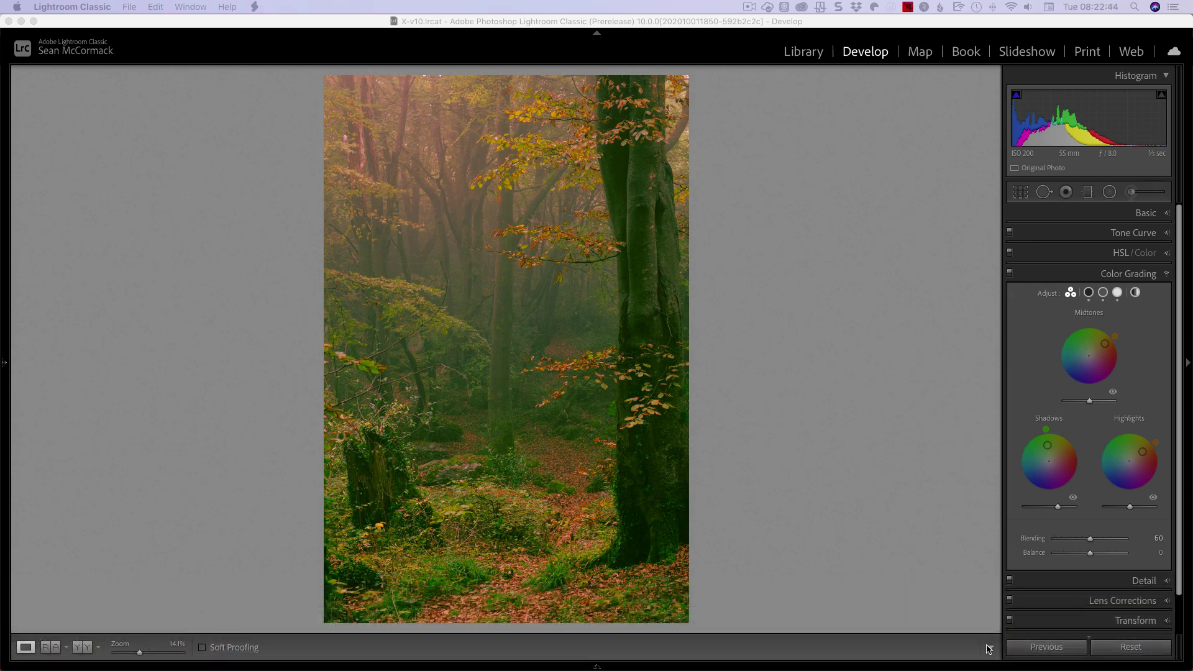
Tick Zoom in the toolbar contents list so the Develop toolbar shows a Zoom control.
left_click(988, 648)
left_click(110, 524)
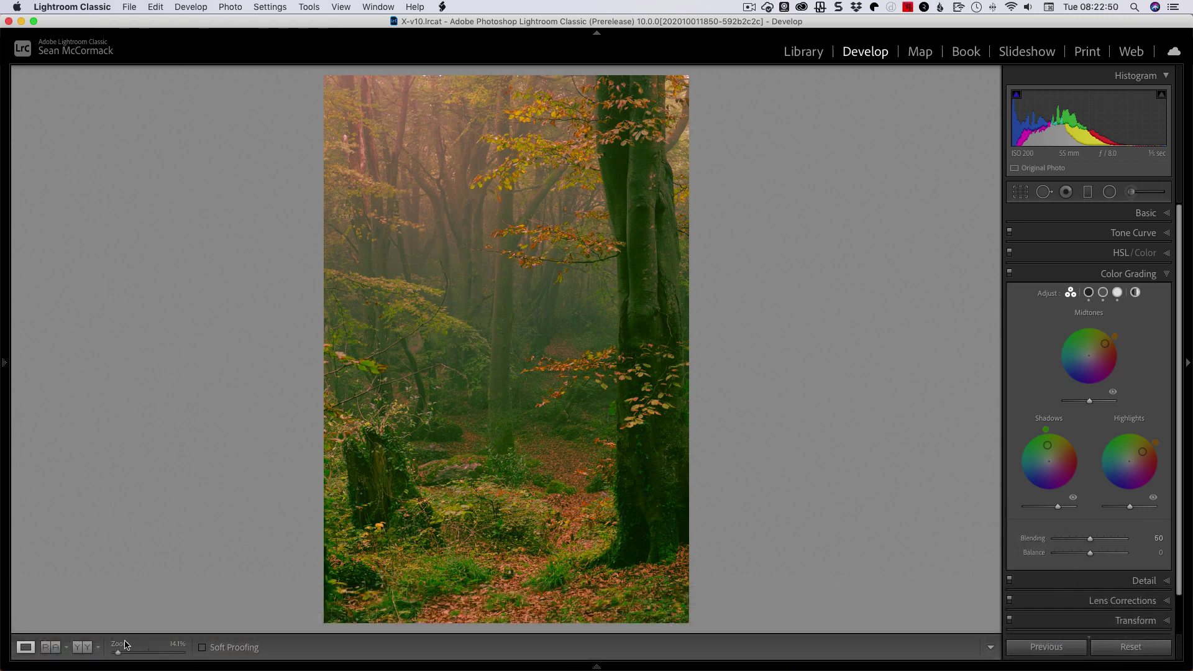
Zoom in on the leafy branch, try the Navigator's Fit, Fill and 100% views, then hide the left panel.
left_click_drag(117, 654, 147, 652)
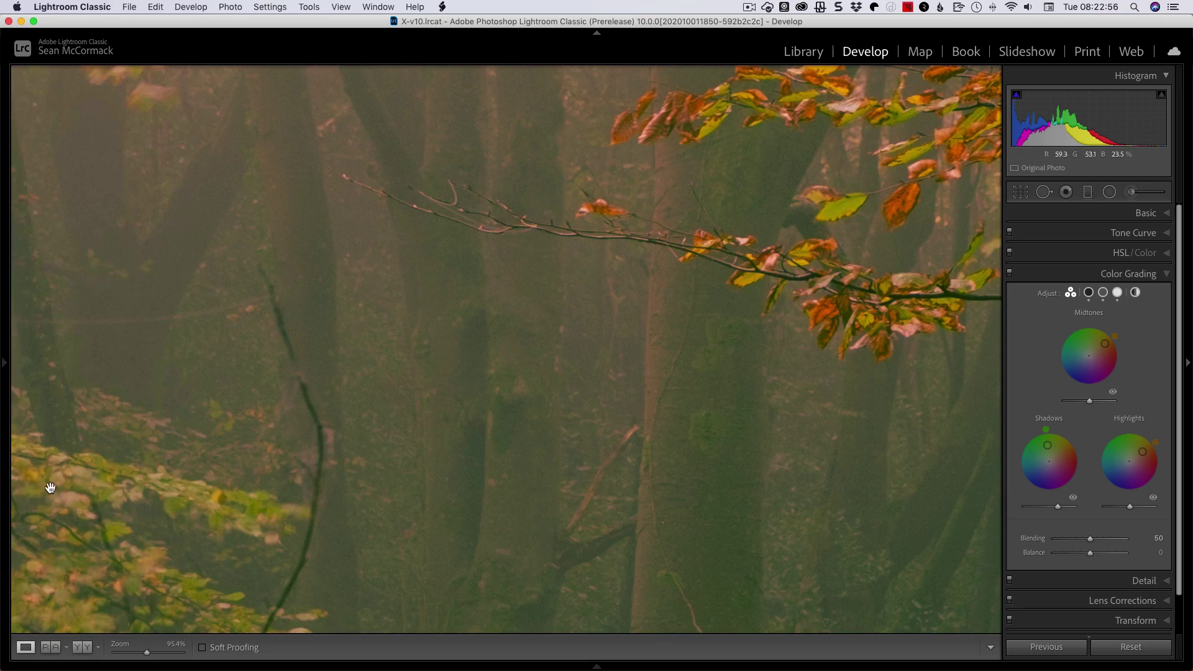
mouse_move(3, 362)
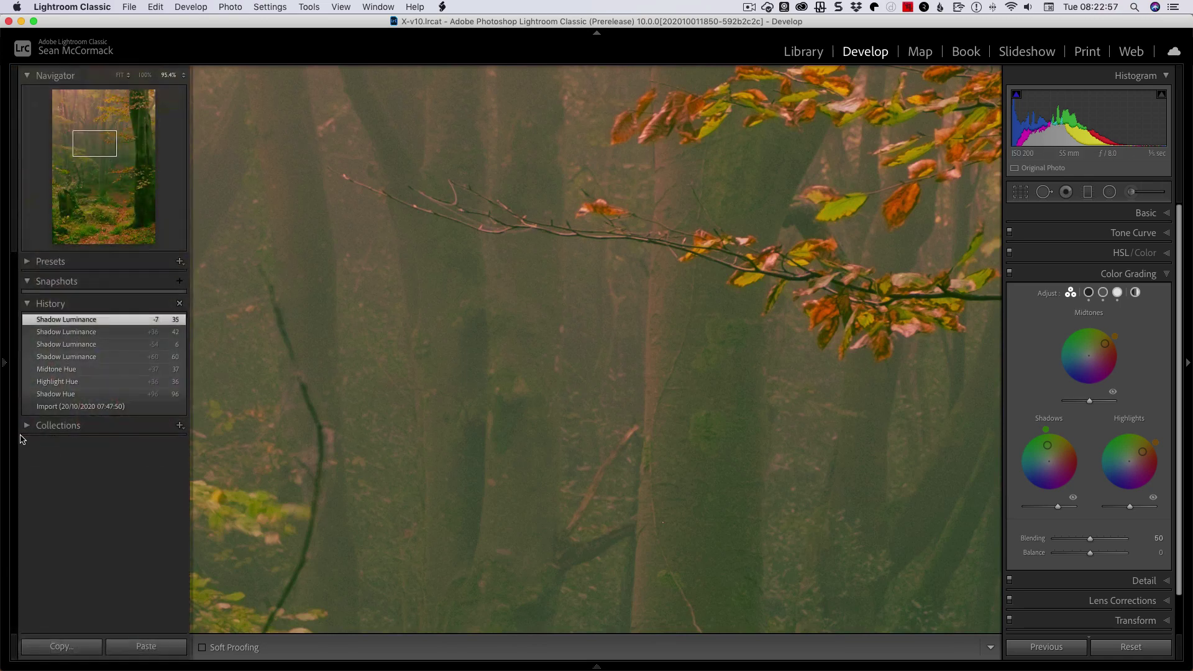
left_click(122, 82)
left_click(127, 75)
left_click(128, 88)
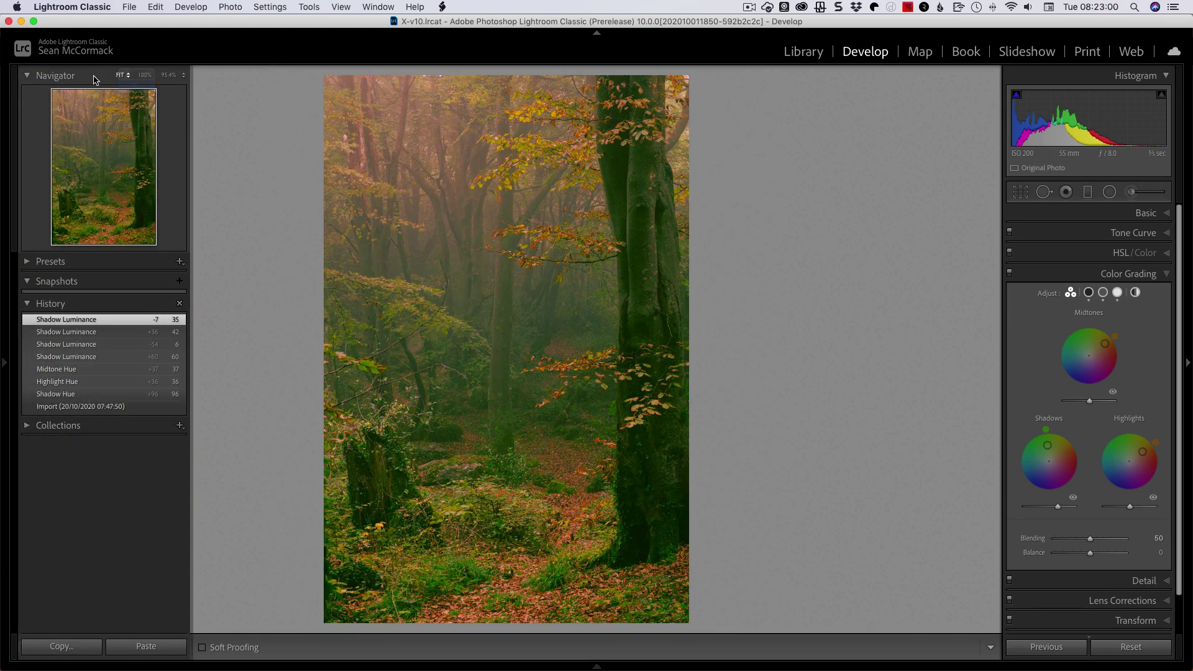
left_click(145, 75)
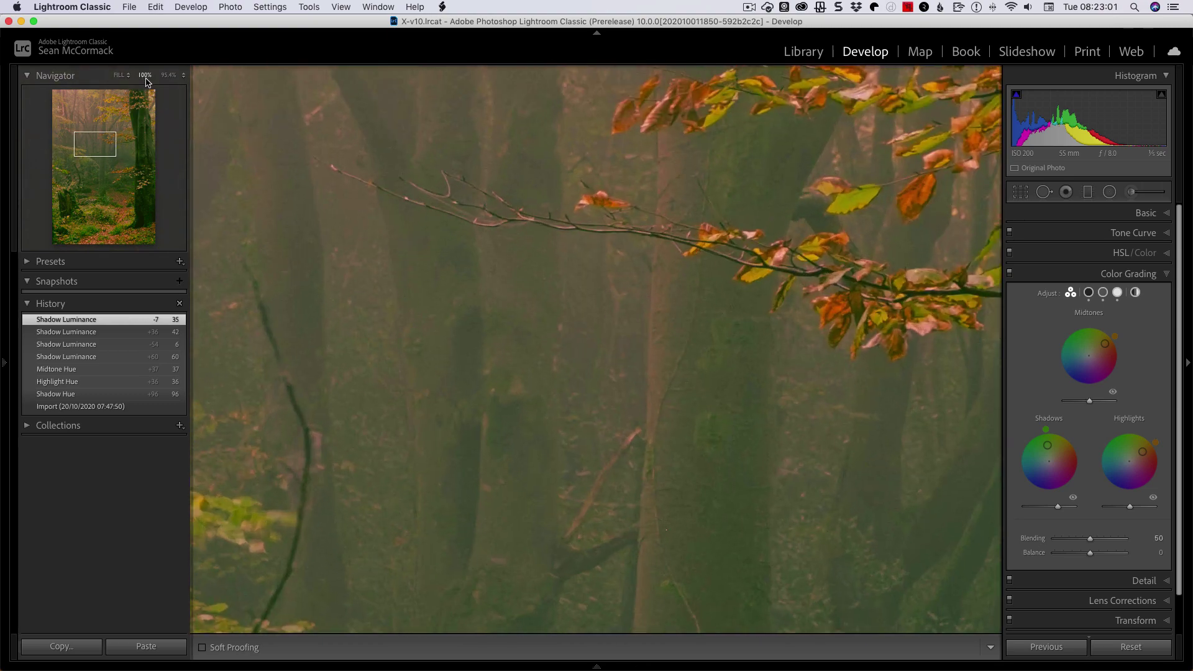
left_click(178, 77)
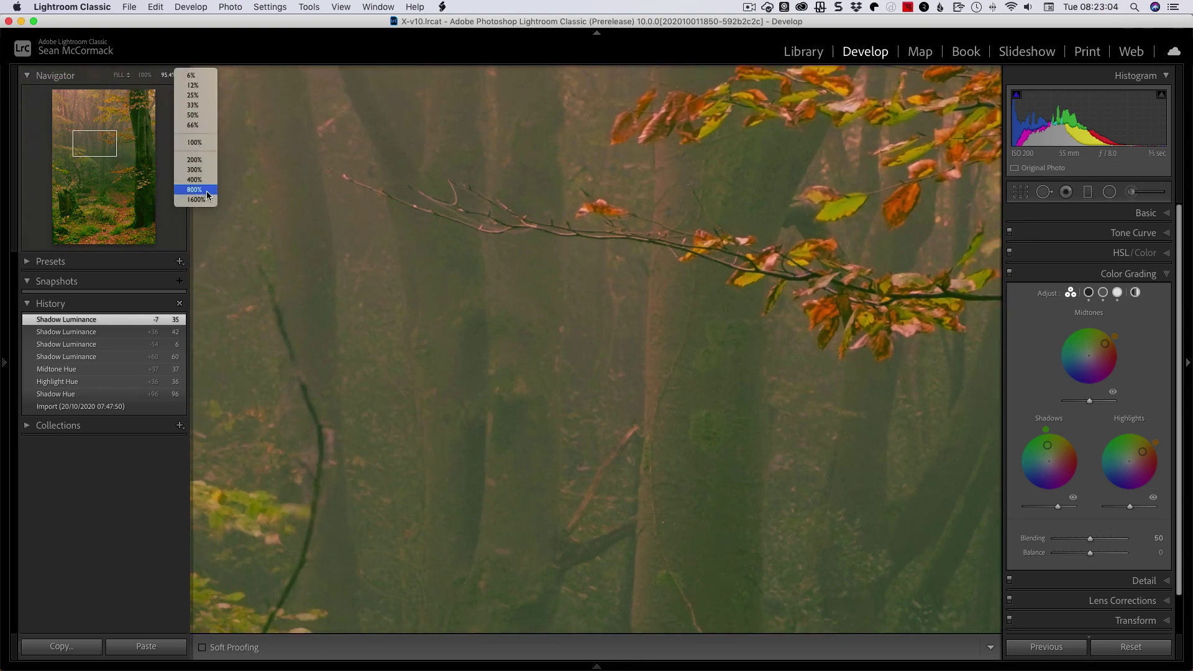
key("F7")
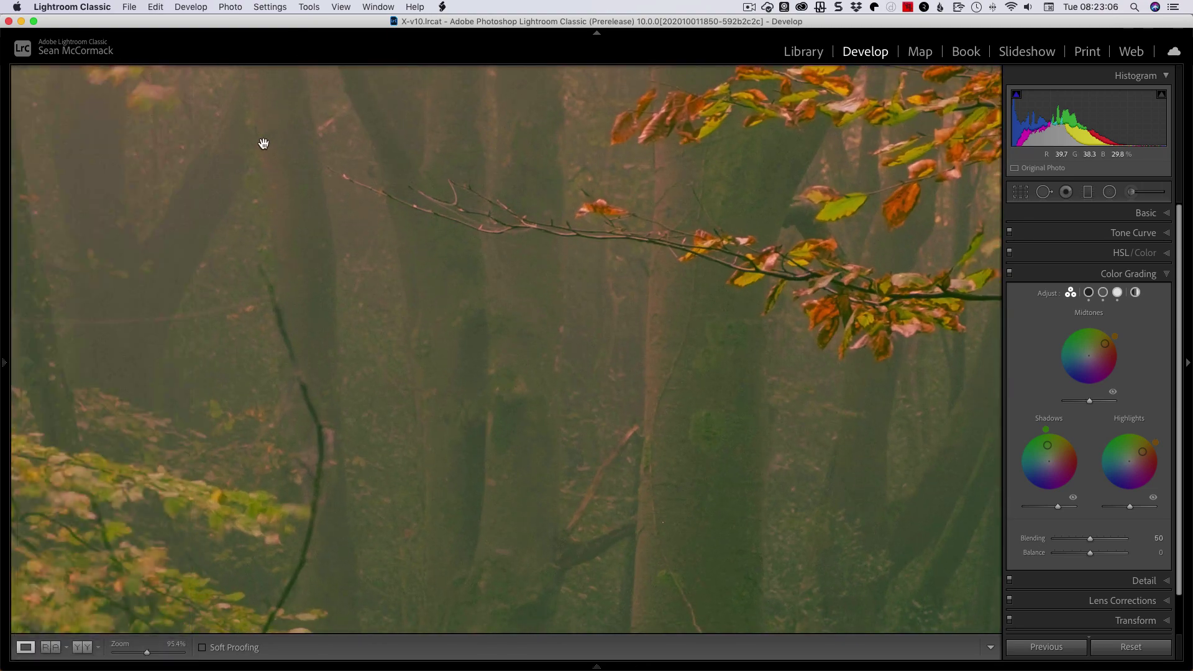
Step the photo's zoom with Cmd+minus and Cmd+equals, through 100% and 50%, ending at 66.7%.
key("super")
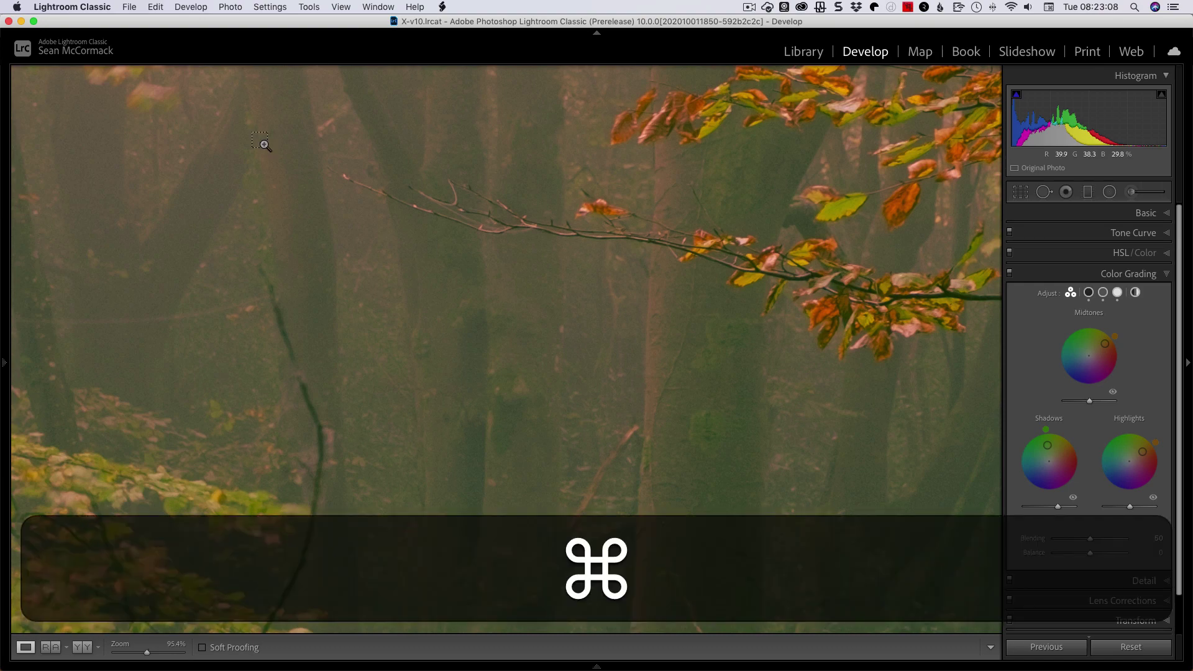
key("super+minus")
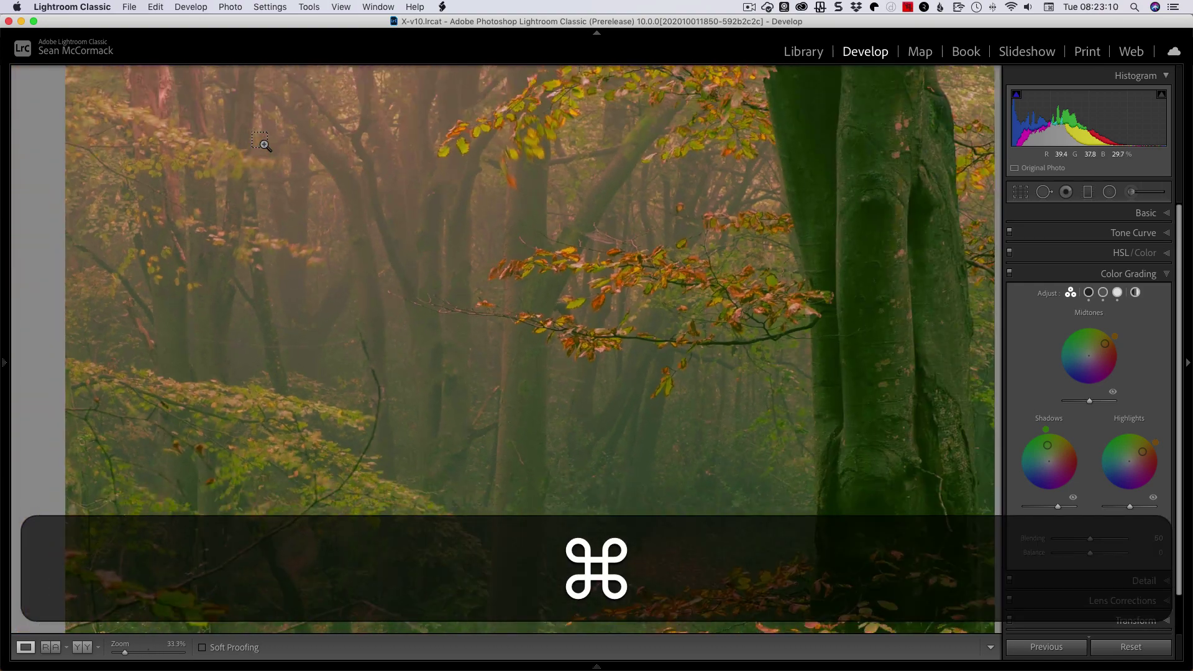
key("super+equal")
key("super+equal")
key("super+equal")
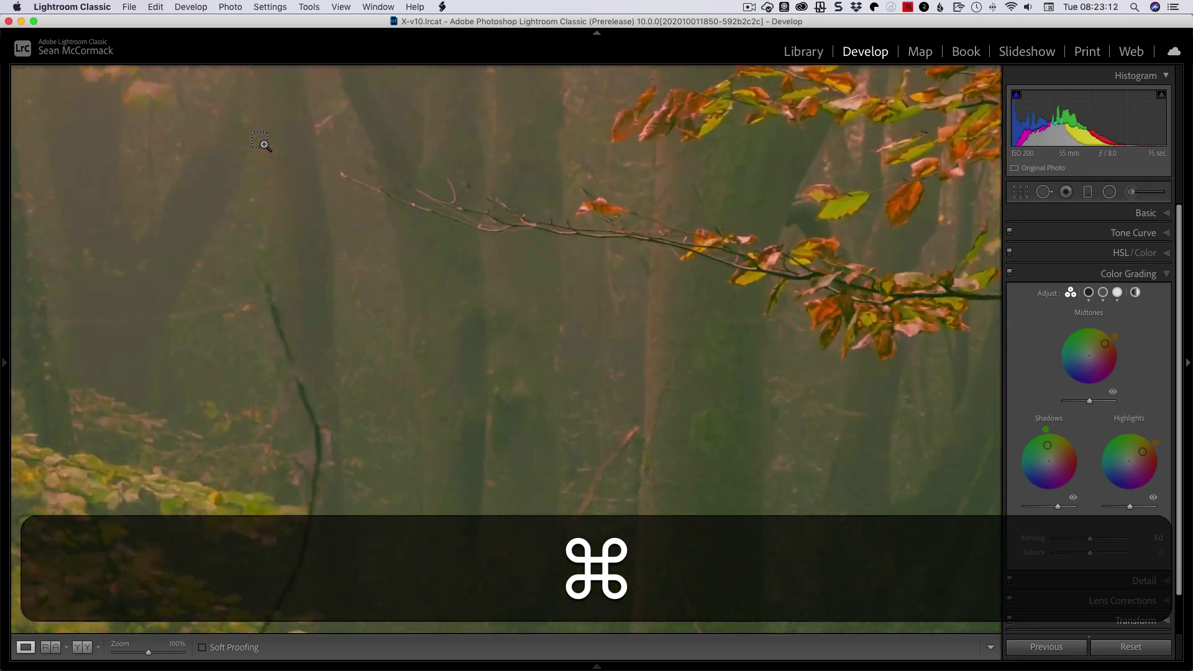
key("super+minus")
key("super+minus")
key("super+minus")
key("super+equal")
key("super+equal")
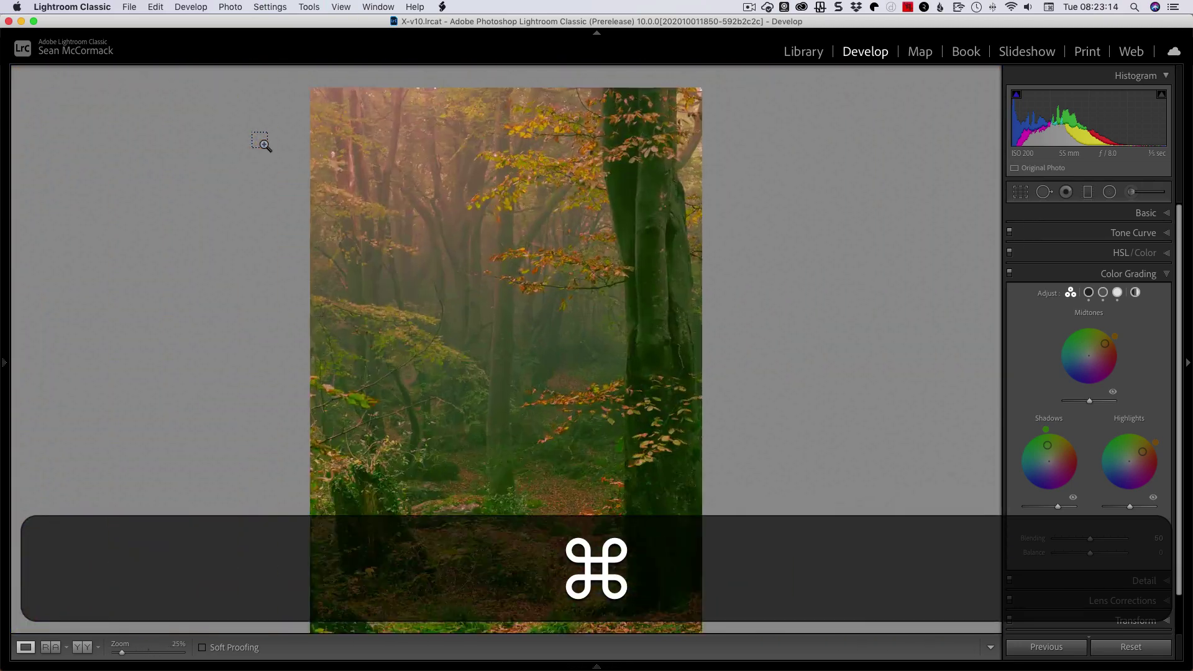
key("super+equal")
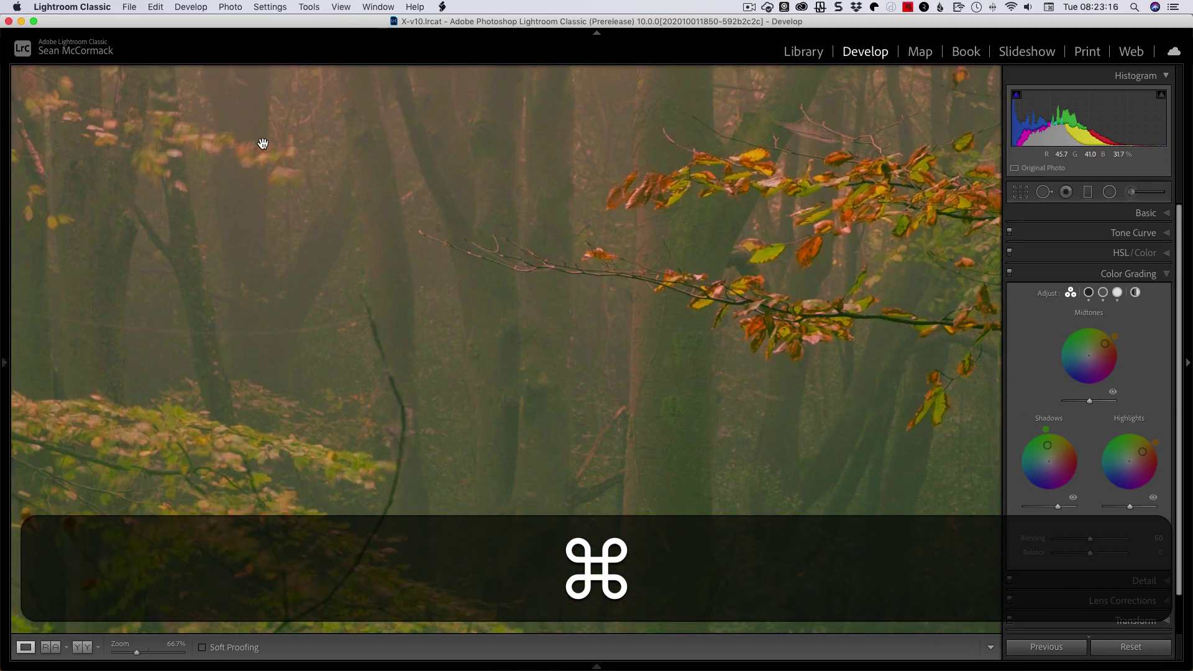
Scrub-zoom to 200%, box-zoom into the fog detail at 416.7%, then return to Fit.
key("shift")
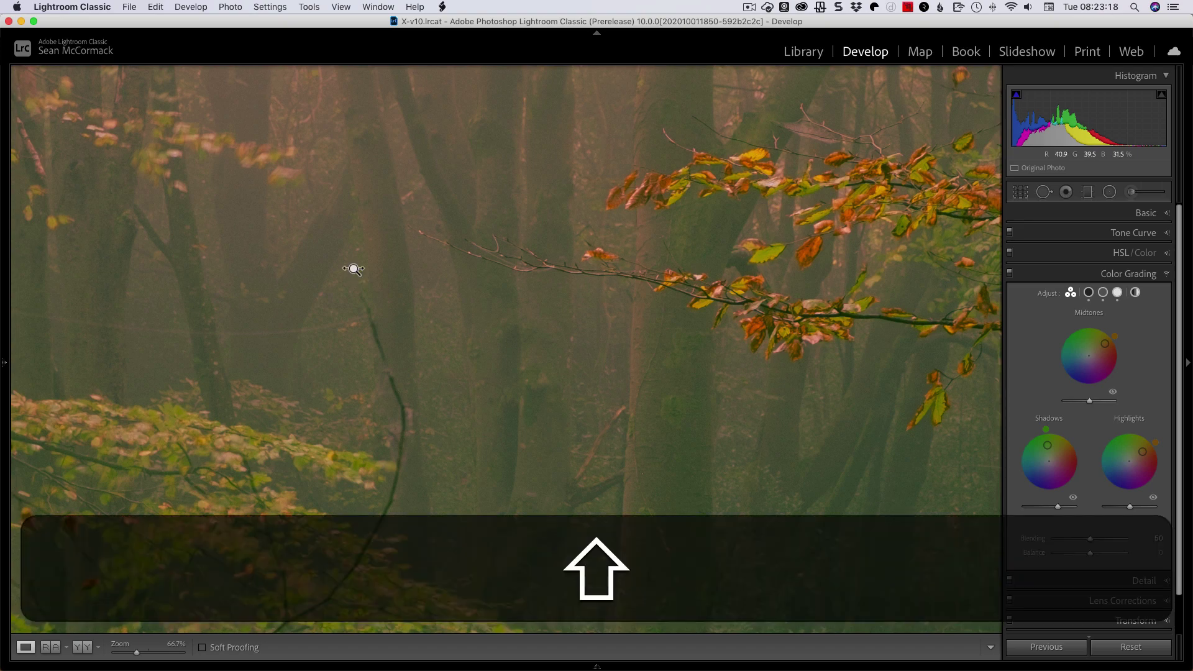
left_click_drag(353, 268, 460, 269)
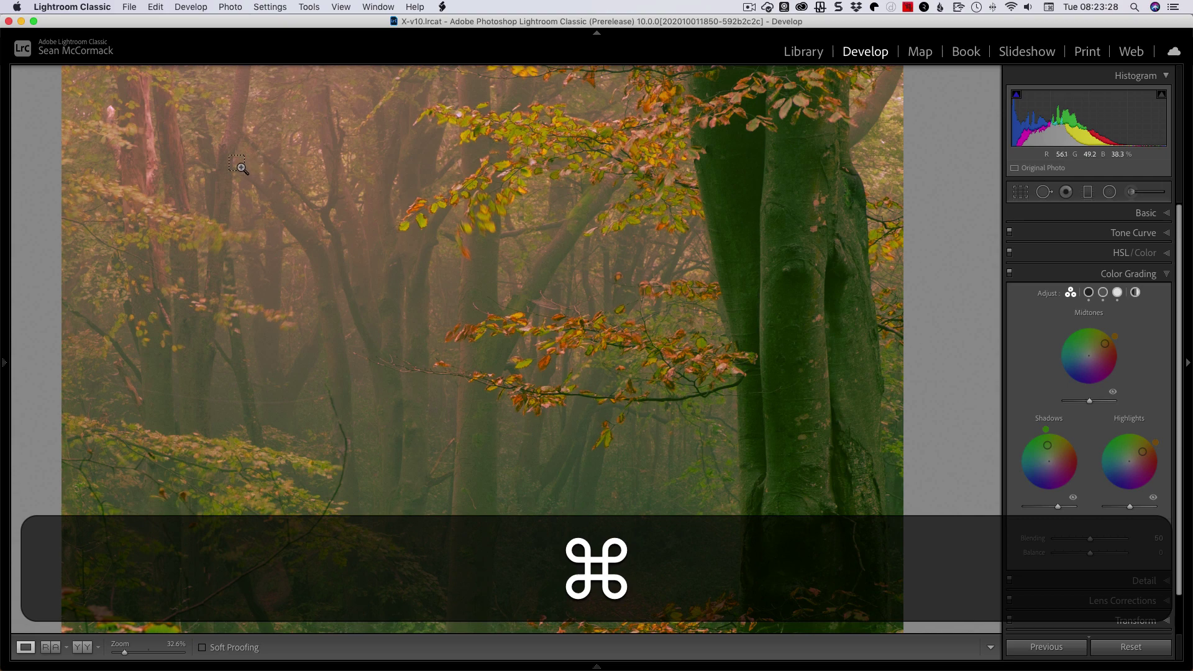
left_click_drag(236, 158, 730, 497)
left_click_drag(390, 389, 398, 398)
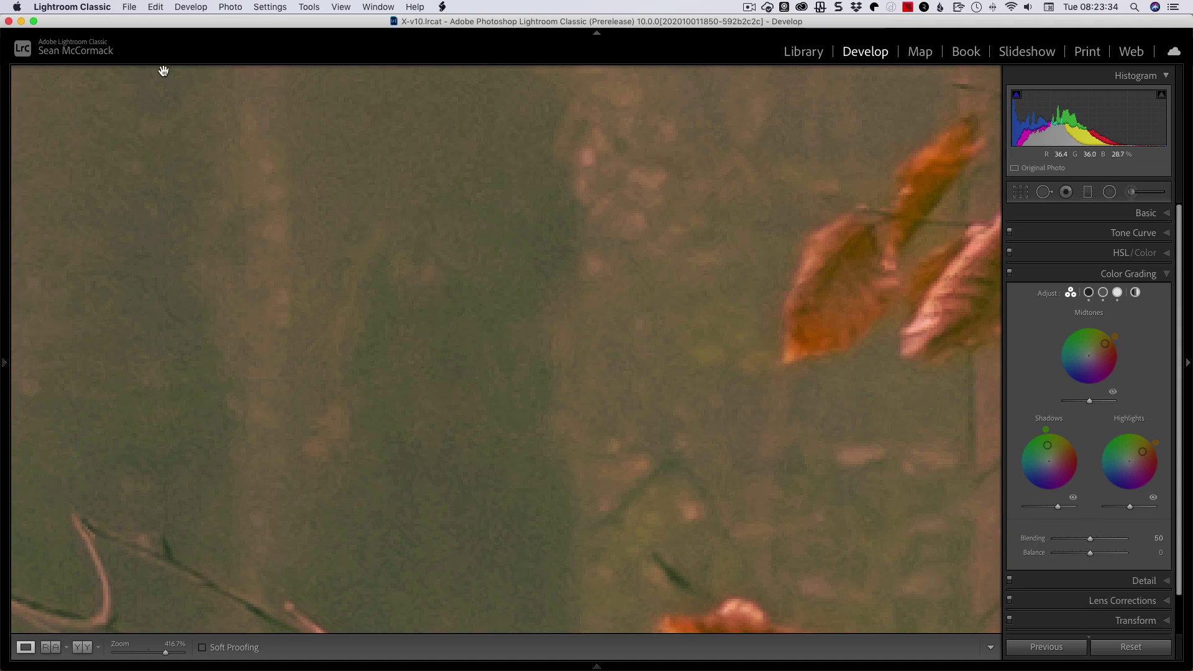
mouse_move(5, 69)
left_click(117, 75)
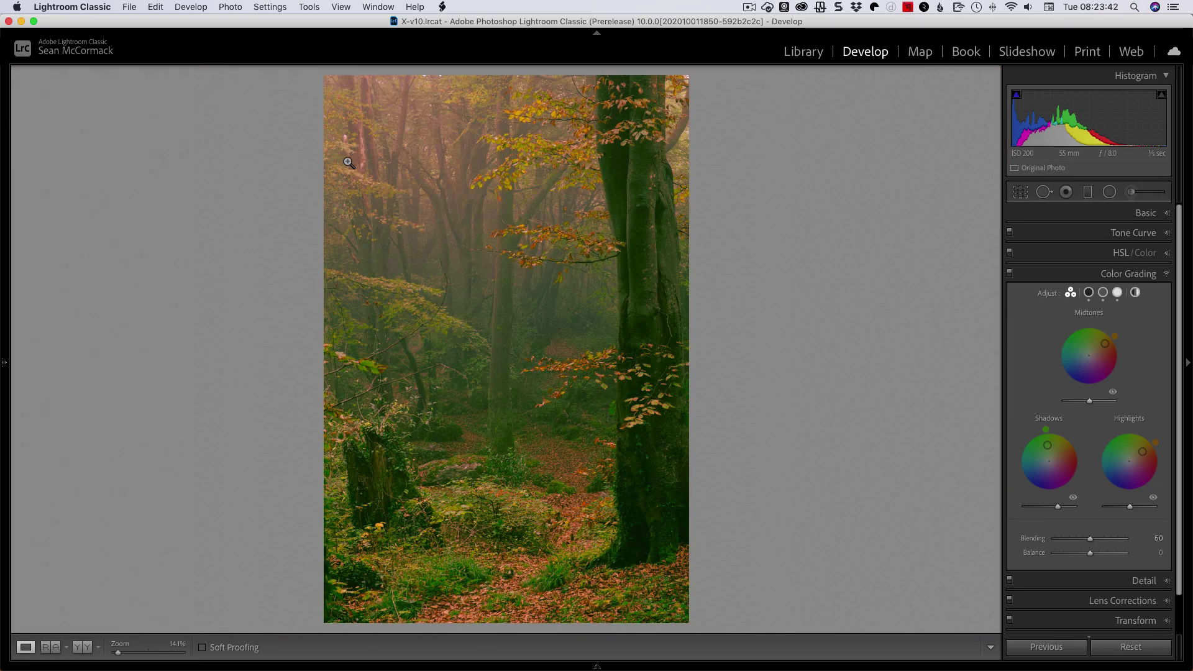
Open tall-tree photo 117 from the Library grid in Develop and start a Graduated Filter.
key("g")
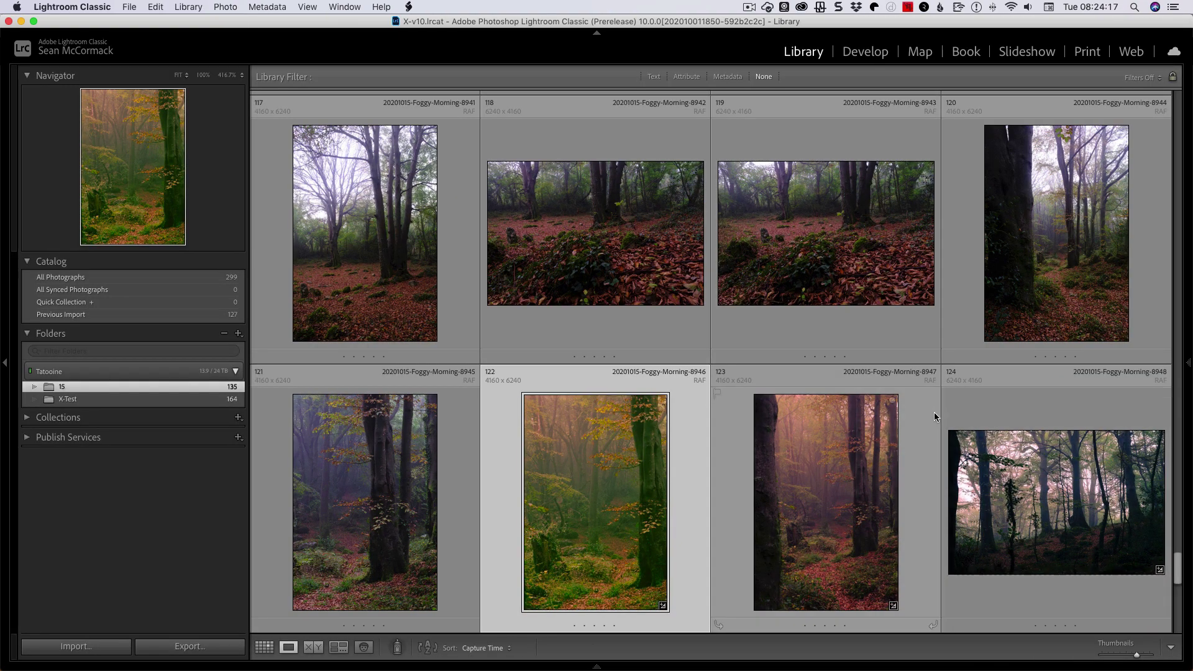
double_click(371, 272)
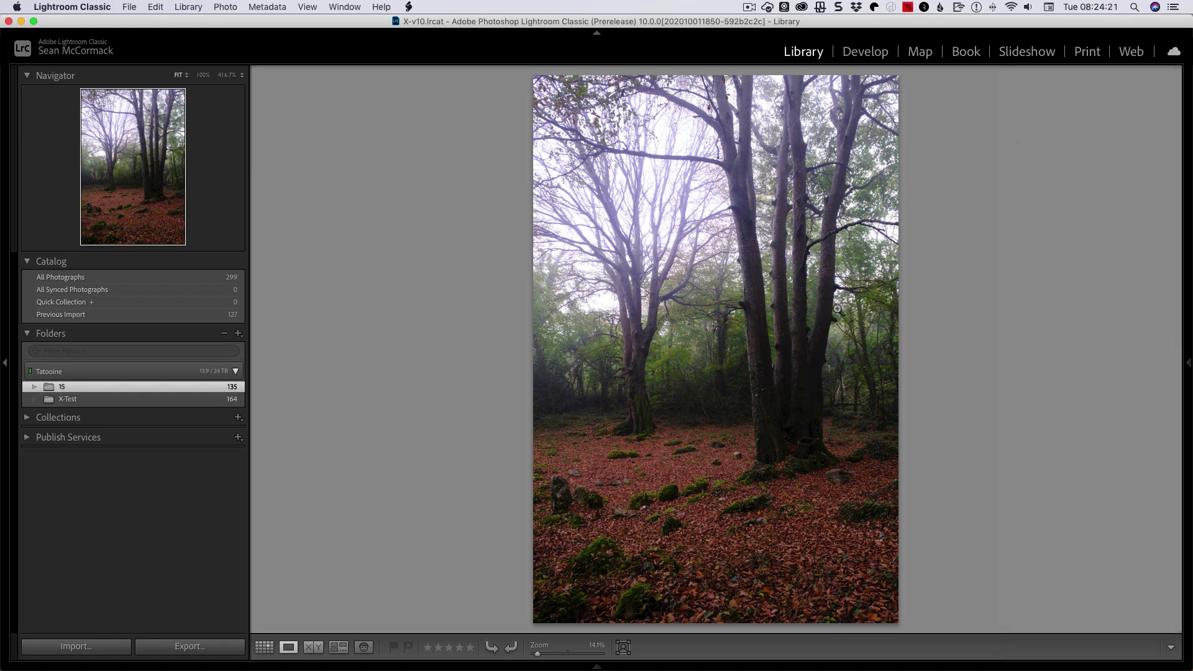
key("d")
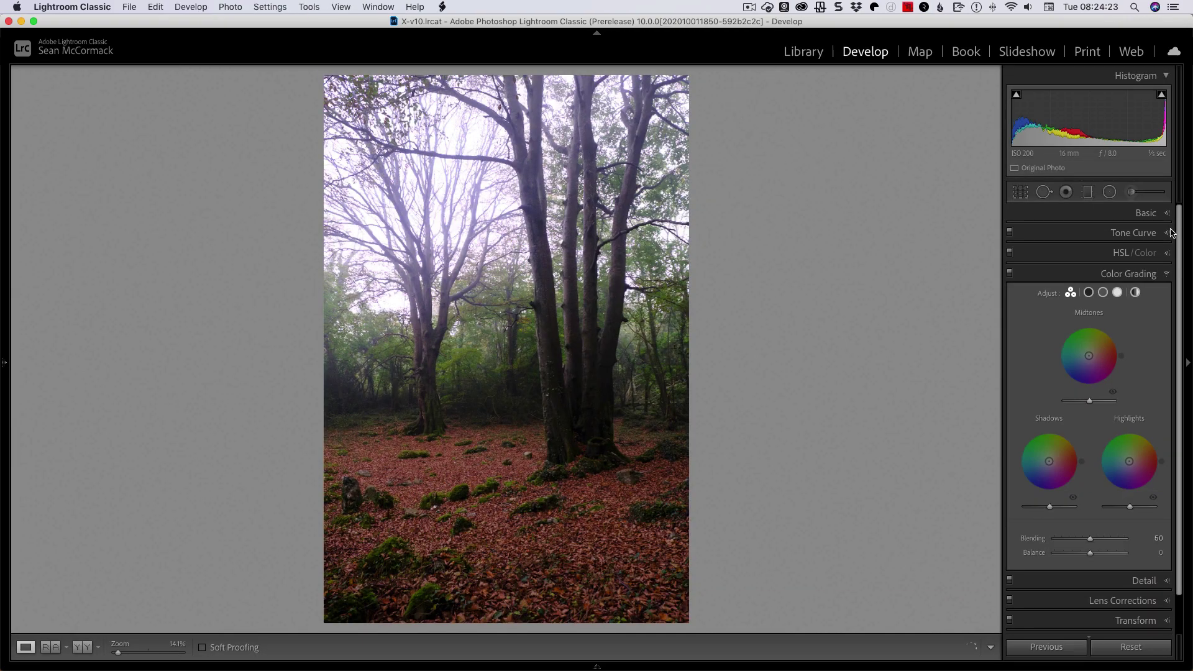
key("m")
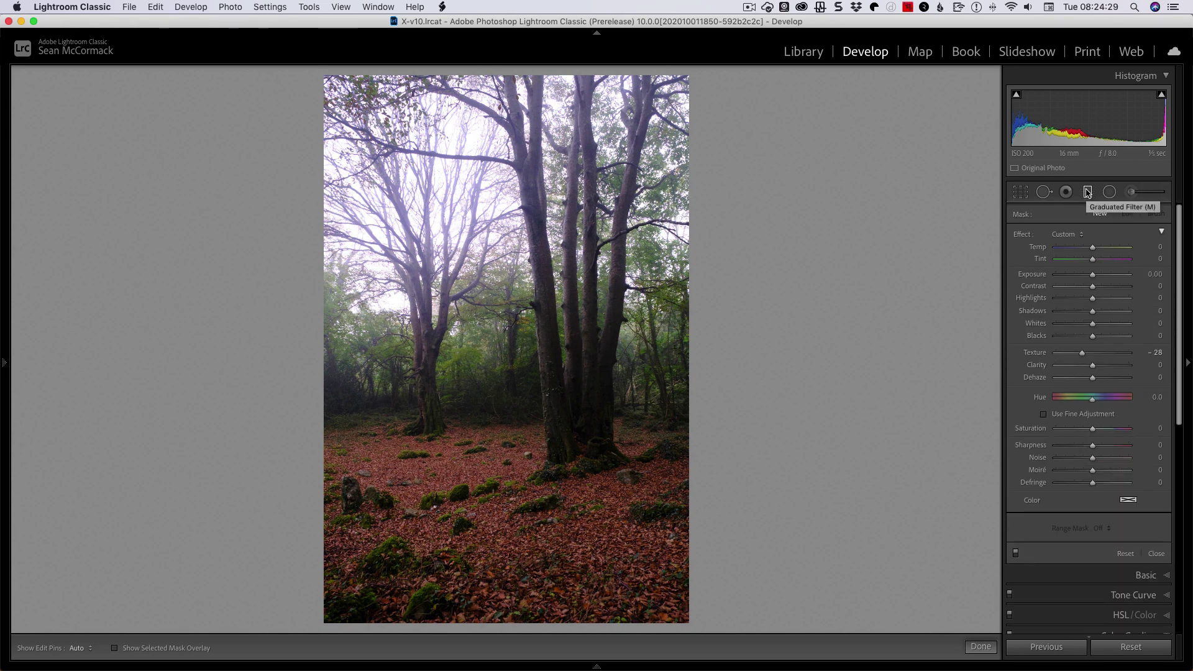
Draw a graduated filter down from the top with Exposure -1.27 and Highlights -100.
left_click_drag(487, 293, 494, 442)
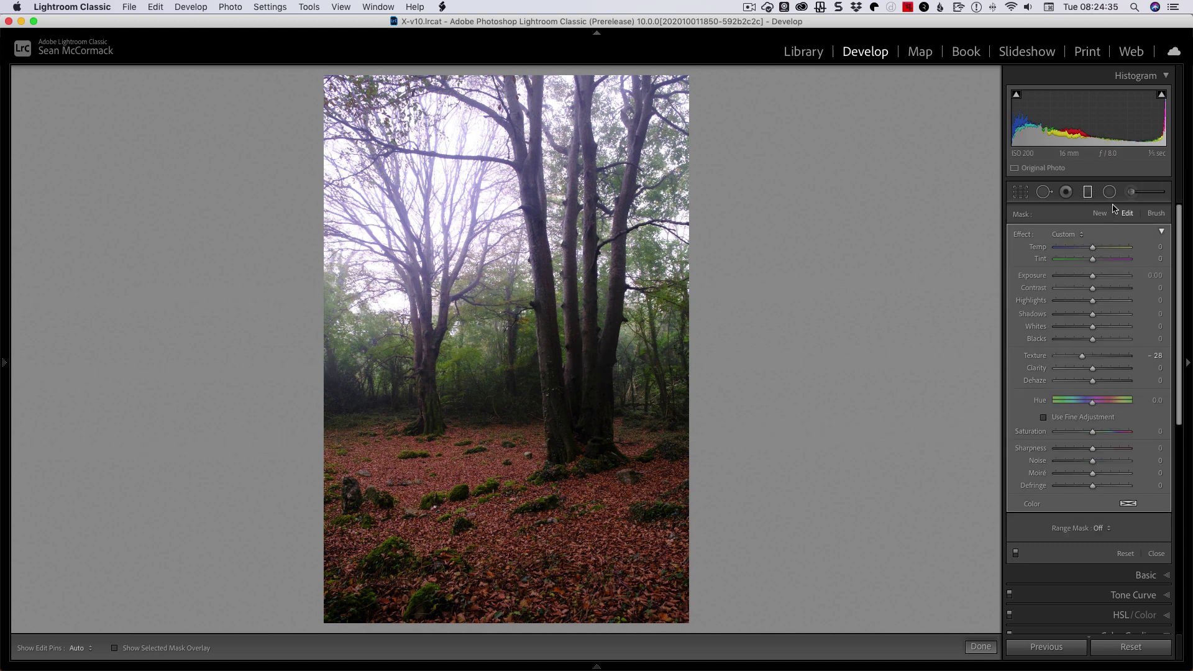
left_click(1082, 282)
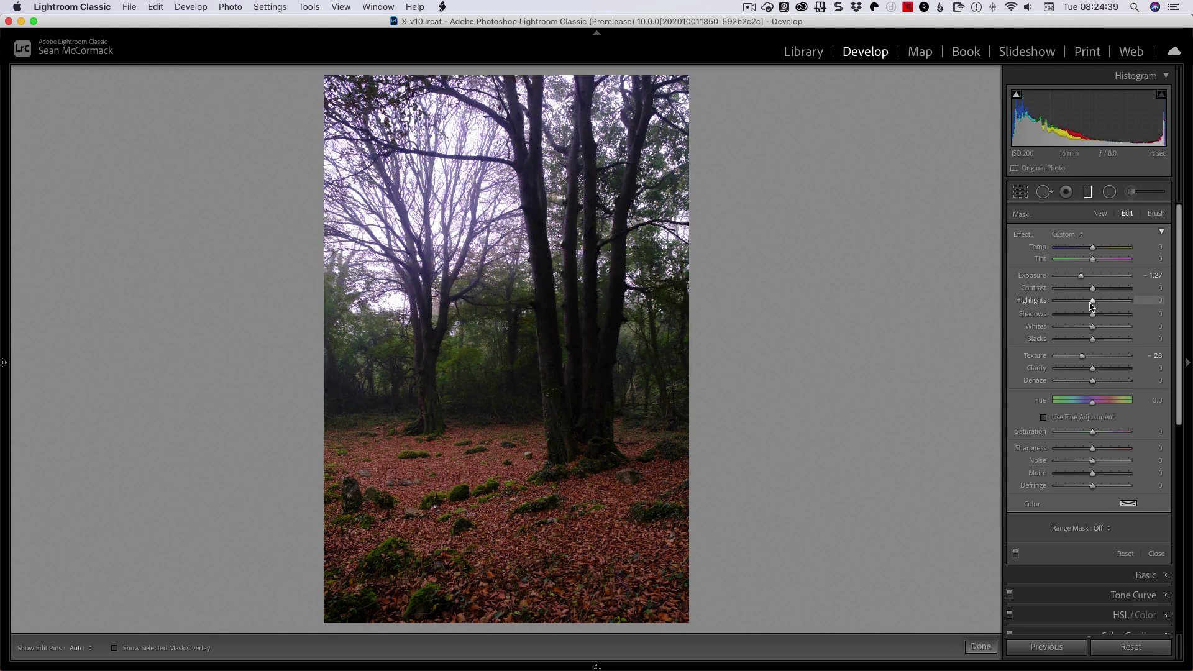
left_click_drag(1091, 301, 1055, 302)
Move the gradient higher and widen it, then view the photo in the Library.
left_click_drag(488, 371, 479, 317)
left_click_drag(516, 394, 516, 457)
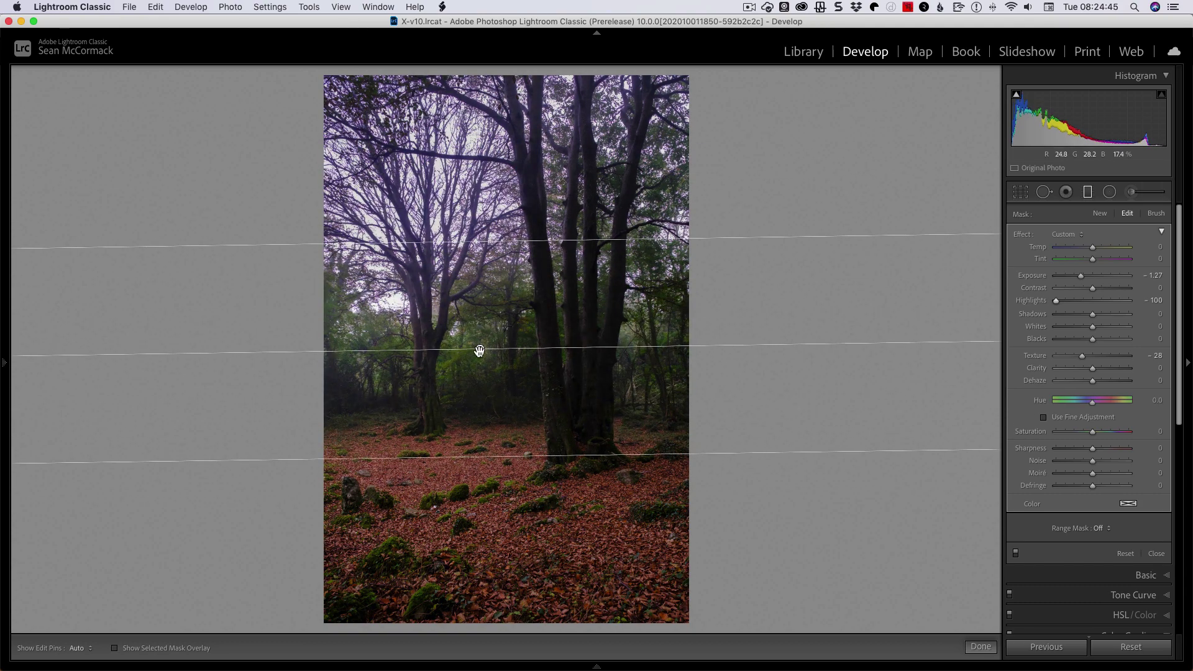
left_click_drag(487, 349, 493, 334)
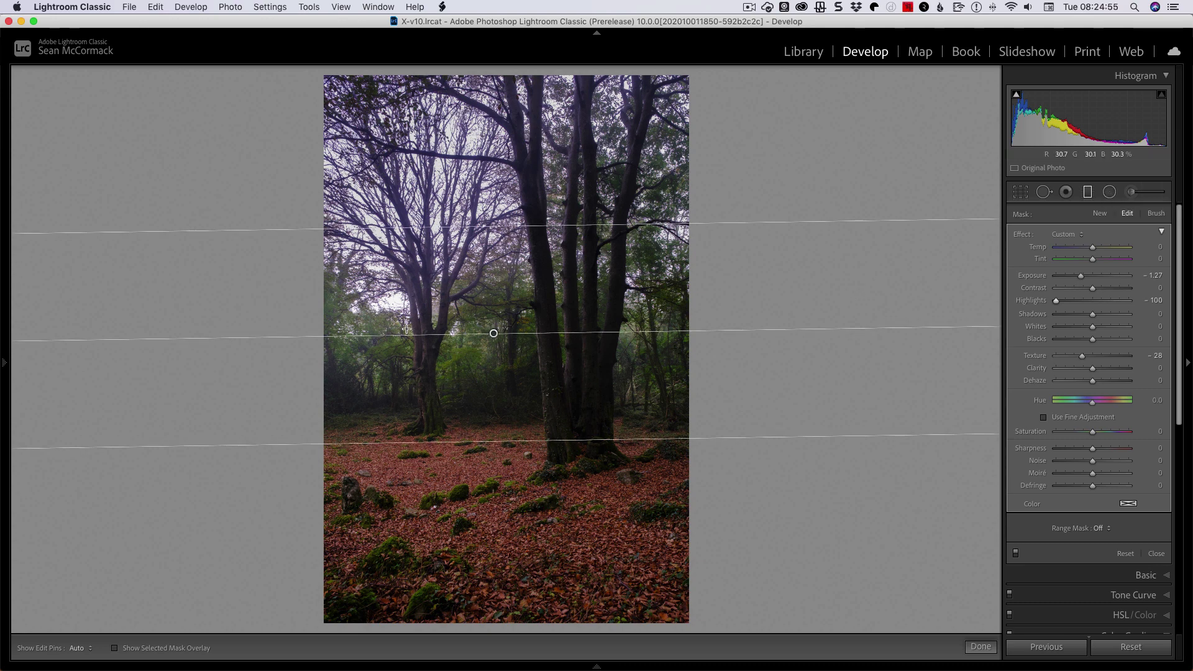
mouse_move(4, 362)
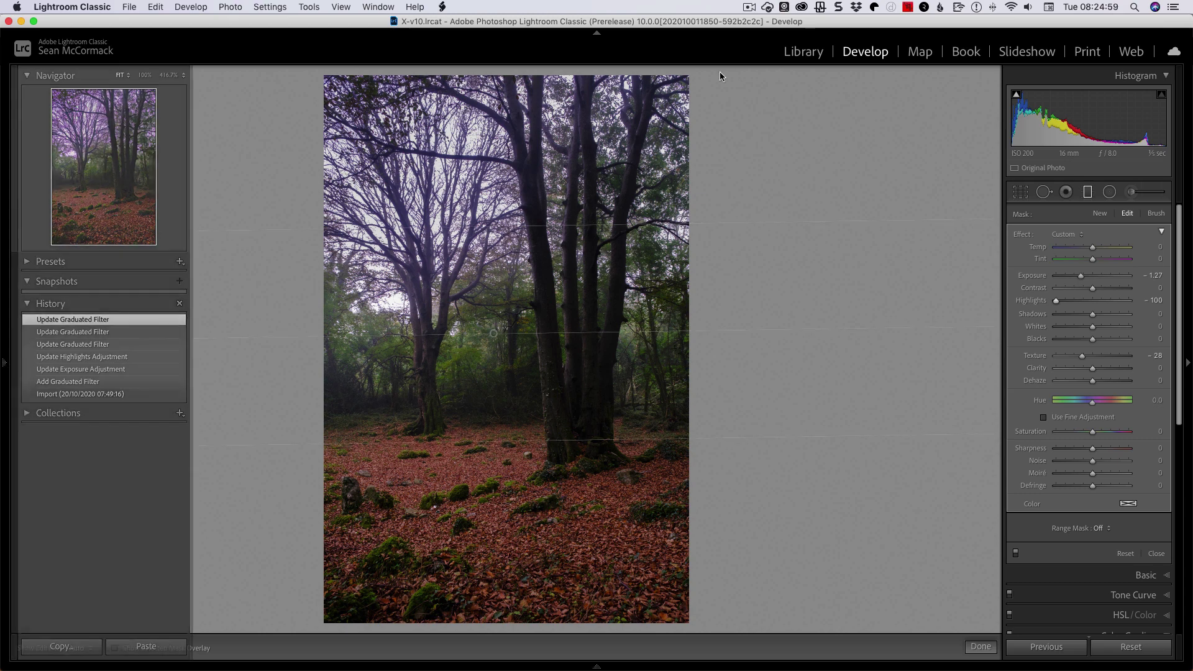
key("e")
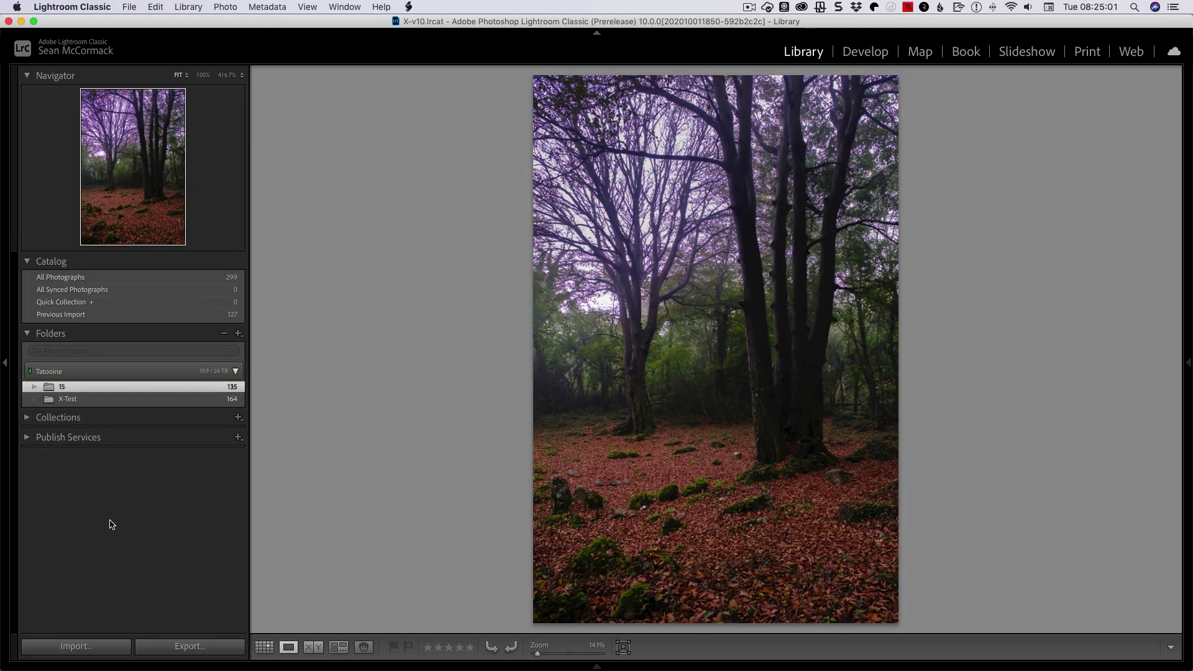
left_click(26, 418)
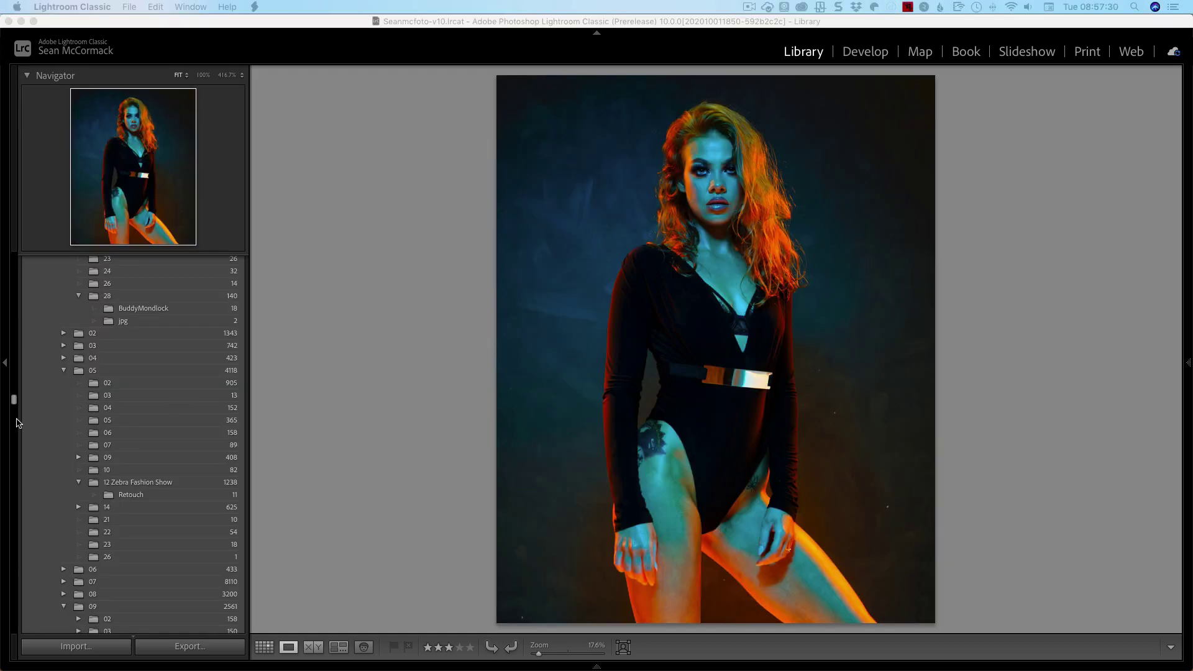
left_click_drag(13, 403, 45, 559)
scroll(7, 453, "down", 15)
scroll(45, 559, "down", 15)
scroll(55, 560, "down", 15)
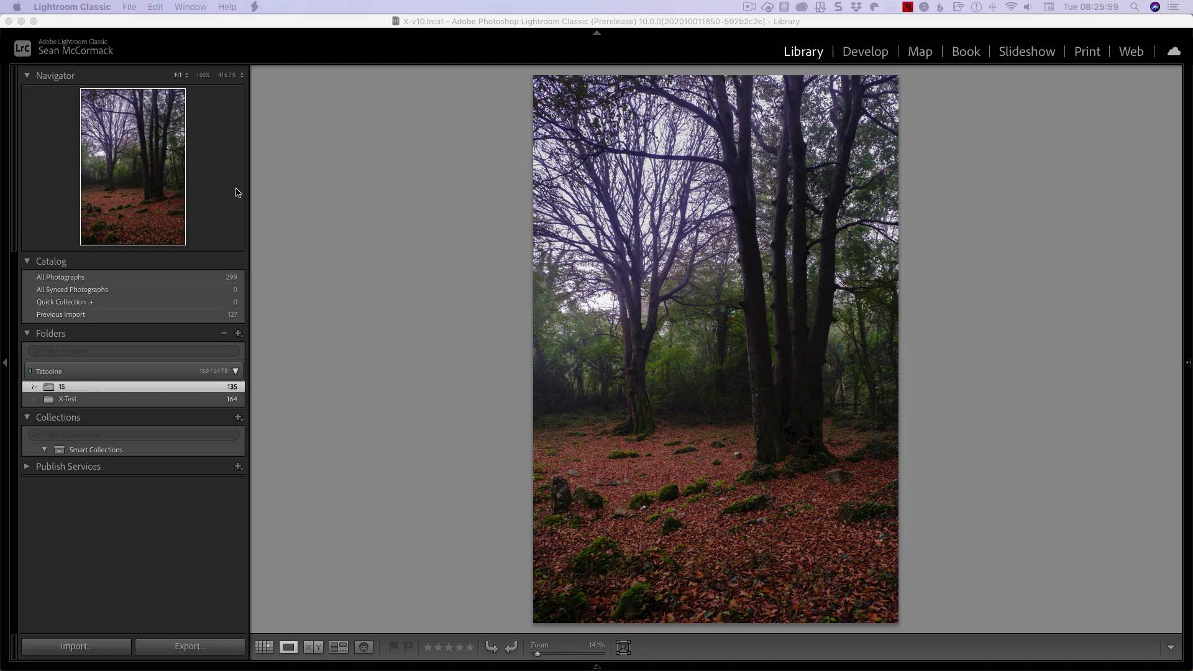
Choose Help > What's New… to load the October 2020 feature summary in the browser.
left_click(408, 6)
mouse_move(381, 6)
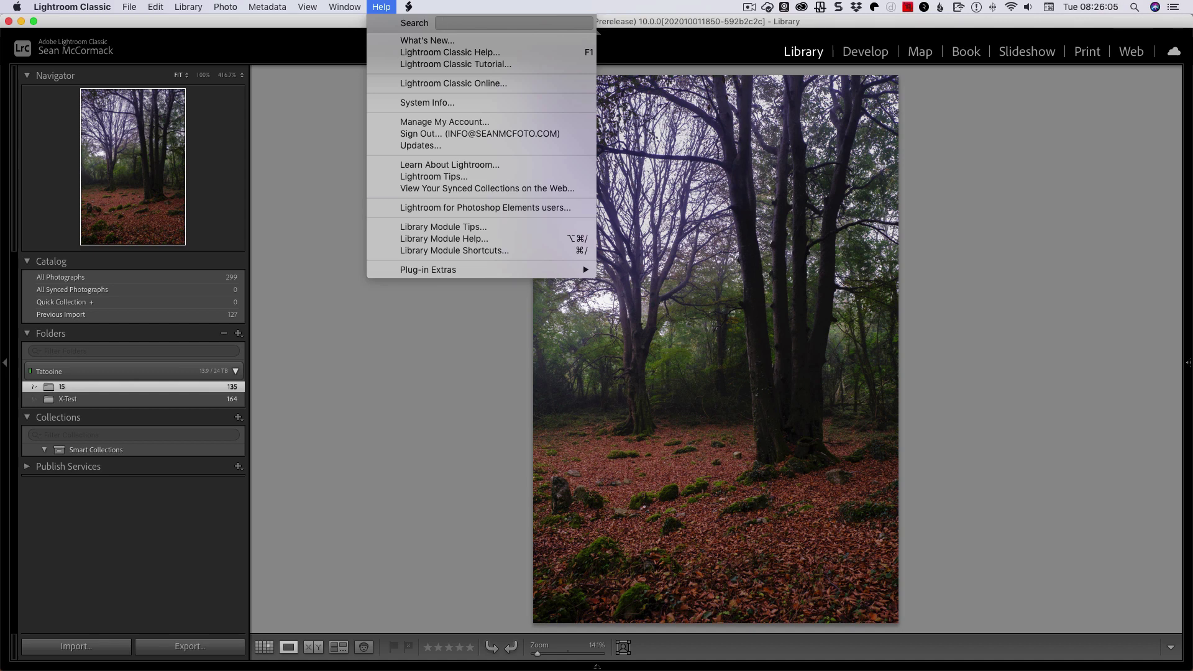
left_click(405, 341)
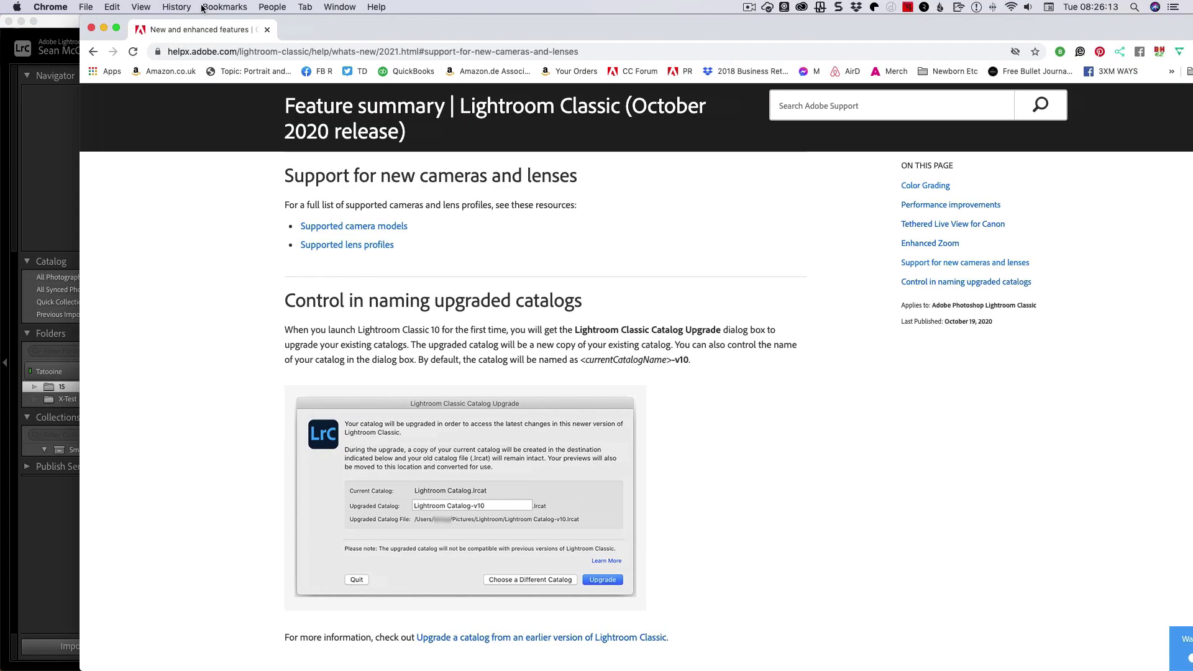
Scroll through the October 2020 feature summary page, then minimize Chrome.
scroll(293, 274, "up", 15)
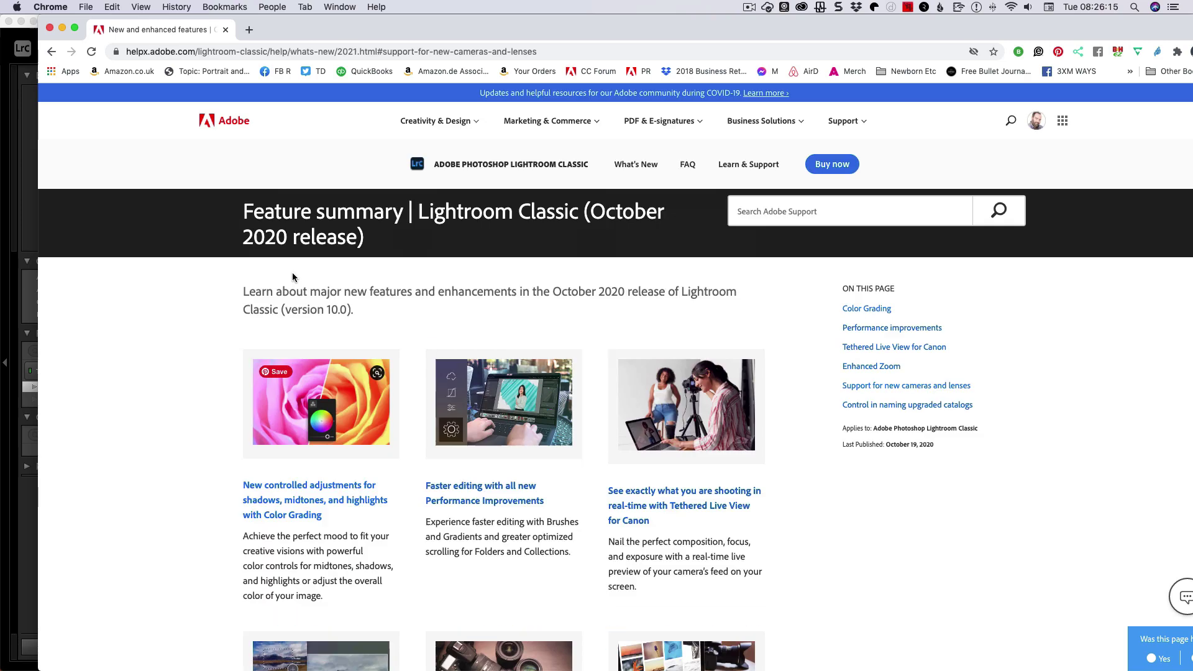
scroll(293, 273, "down", 5)
scroll(293, 273, "down", 15)
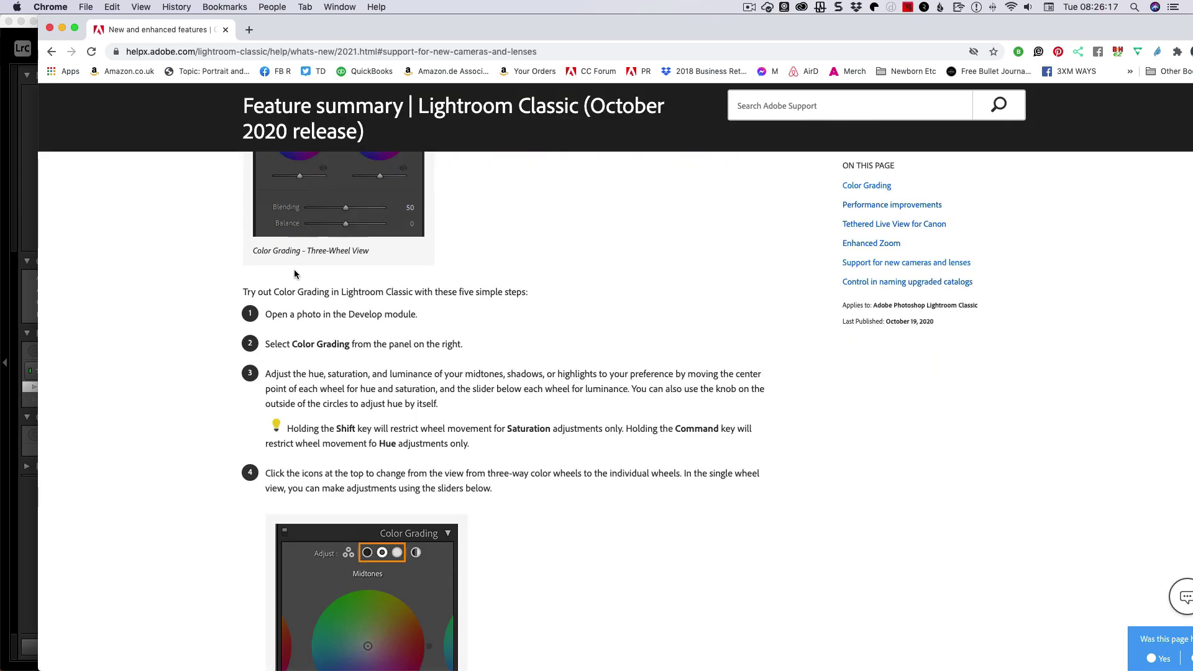
scroll(294, 270, "down", 10)
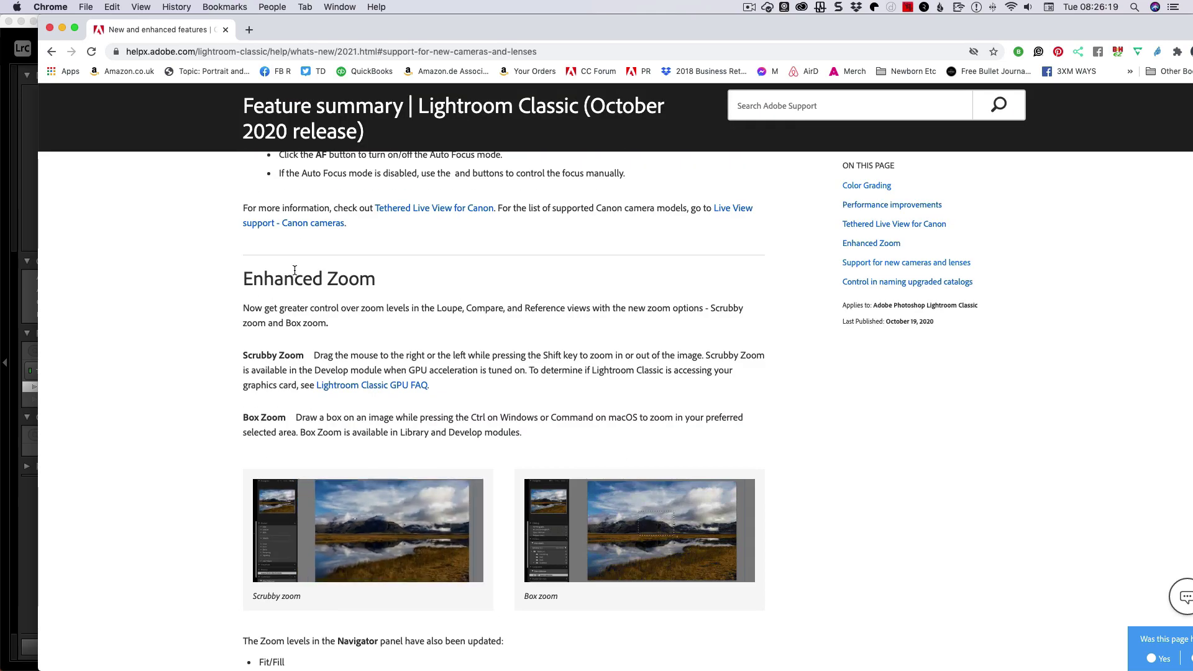
scroll(294, 271, "up", 6)
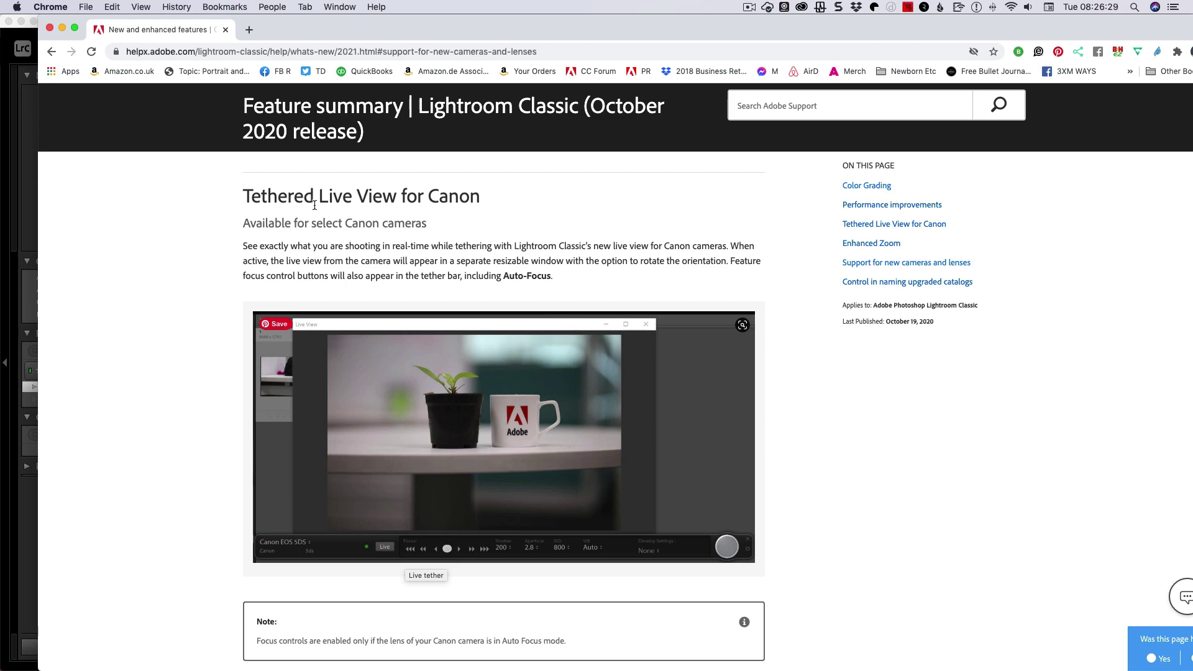
double_click(334, 34)
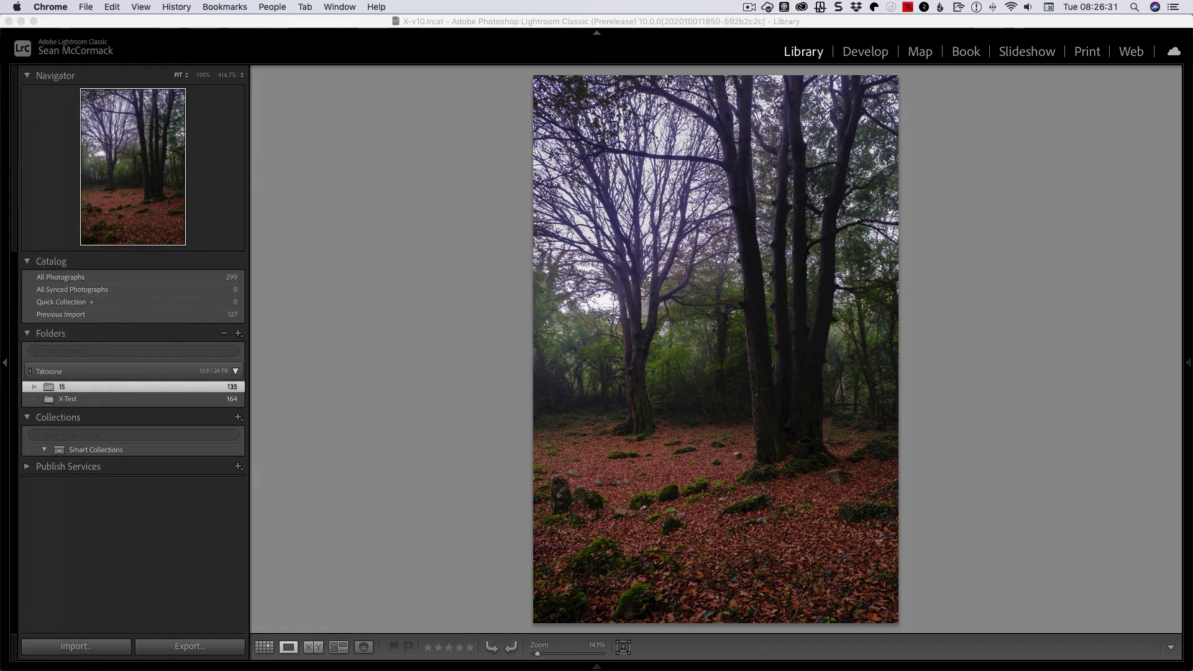